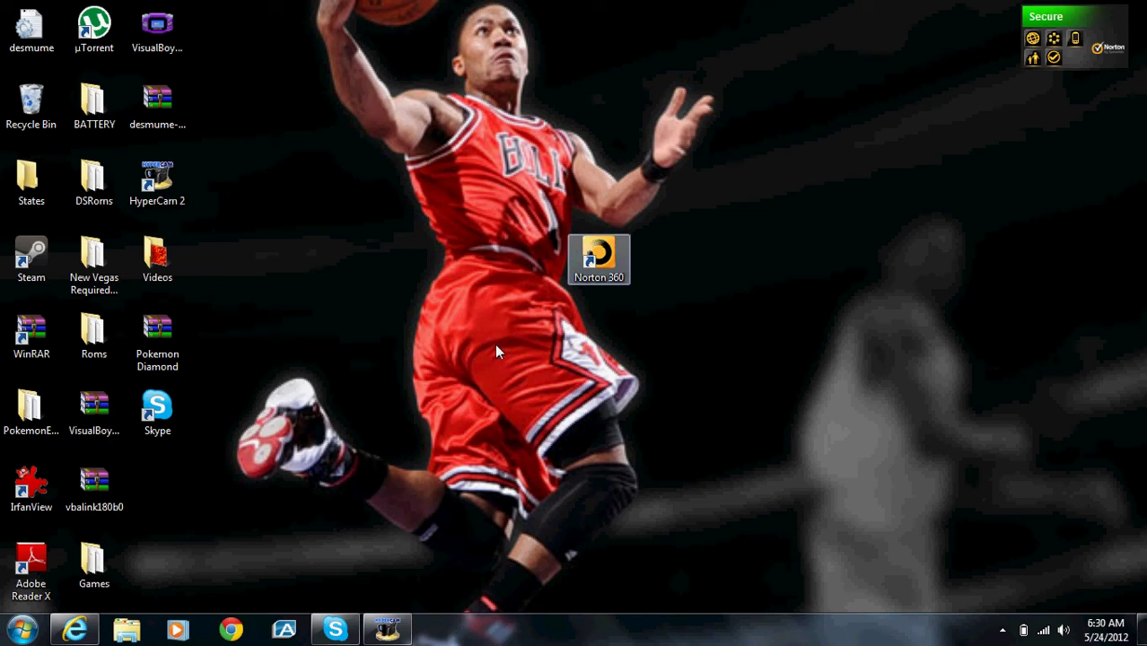
Reposition the Norton 360 desktop shortcut, open Norton 360, and review its protection categories and Settings page.
drag(603, 265, 575, 345)
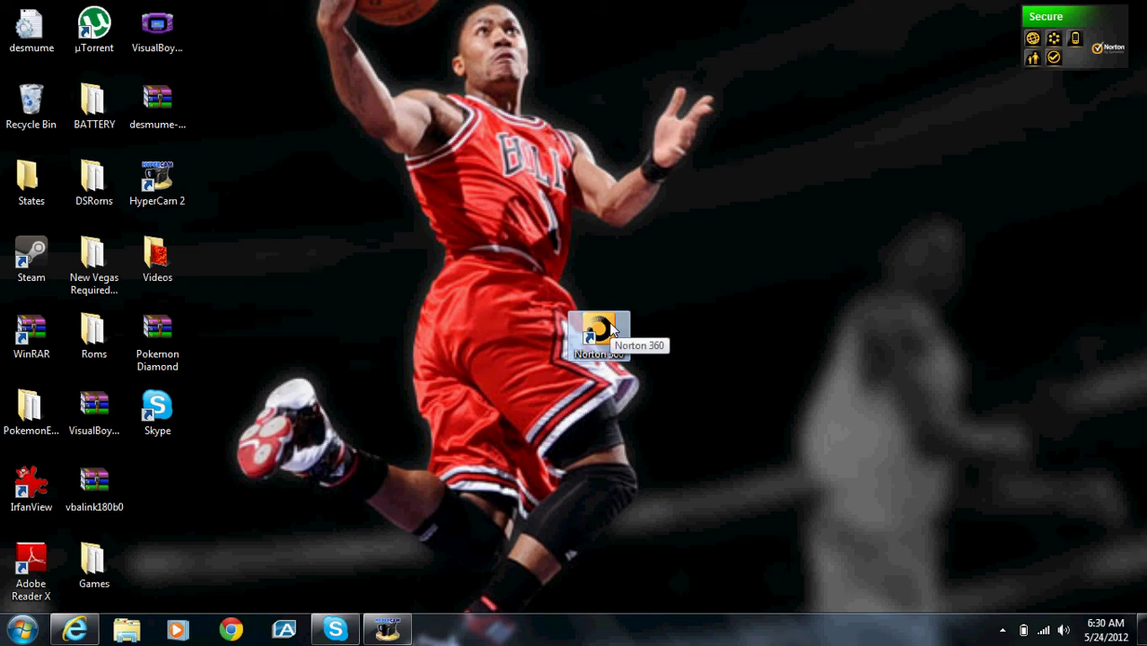
double_click(611, 330)
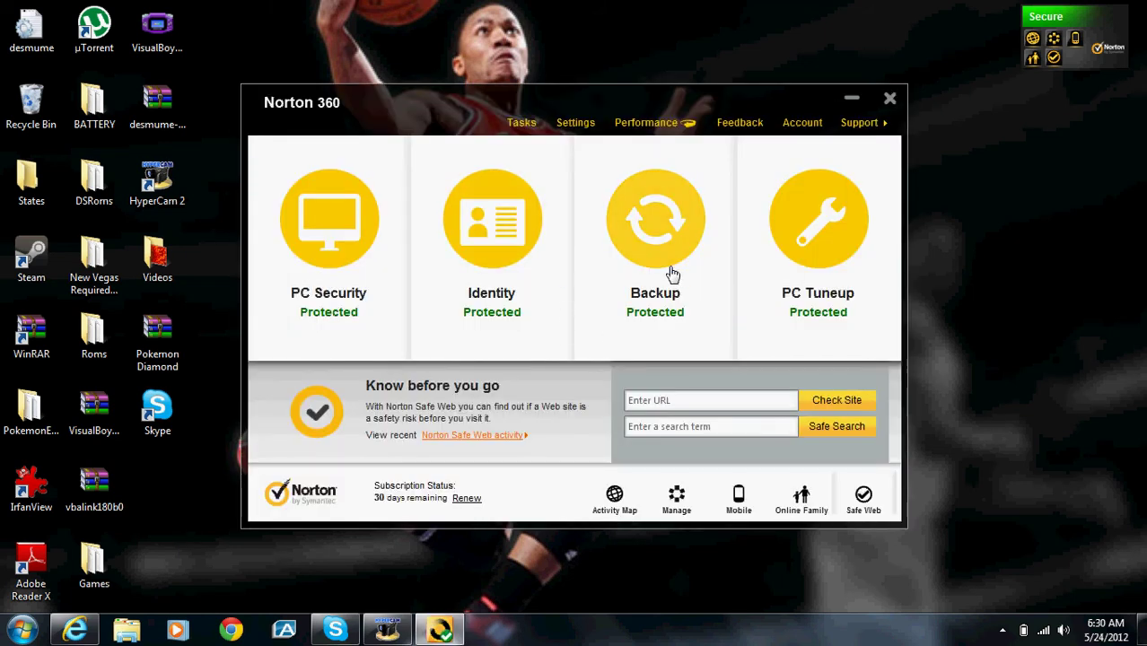
mouse_move(340, 318)
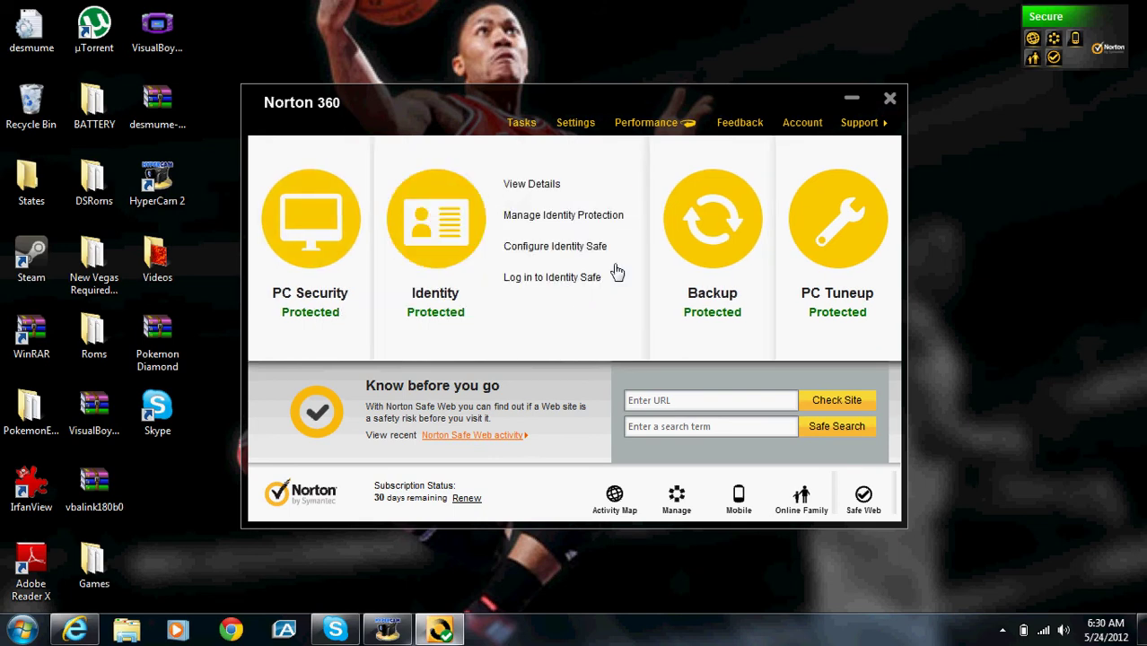
mouse_move(807, 290)
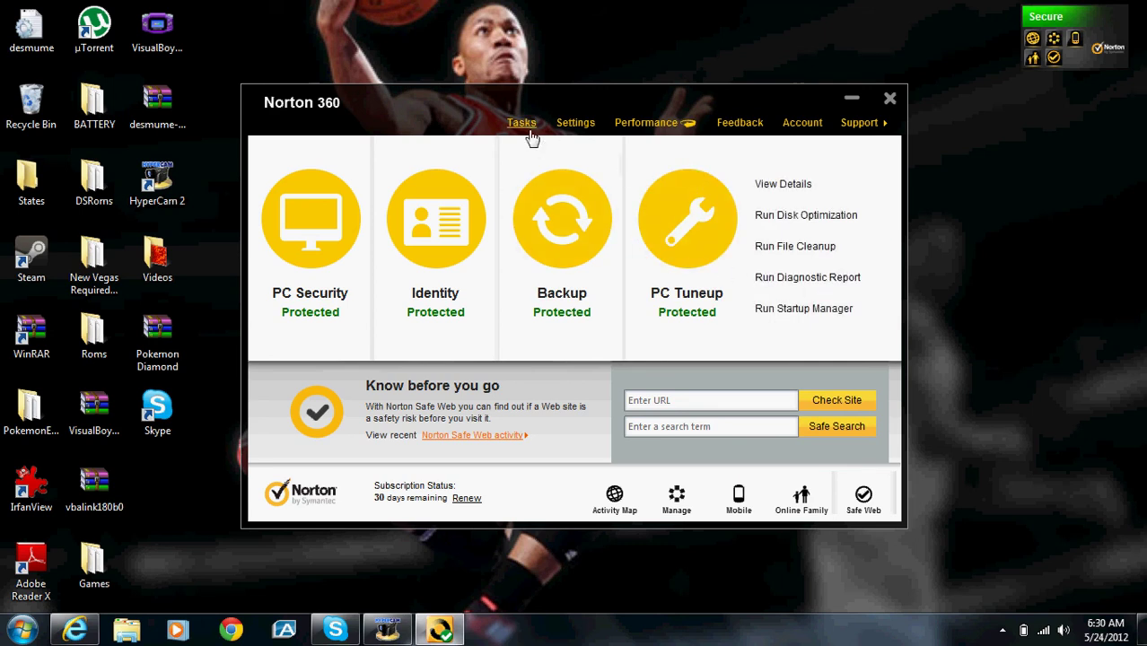
click(571, 126)
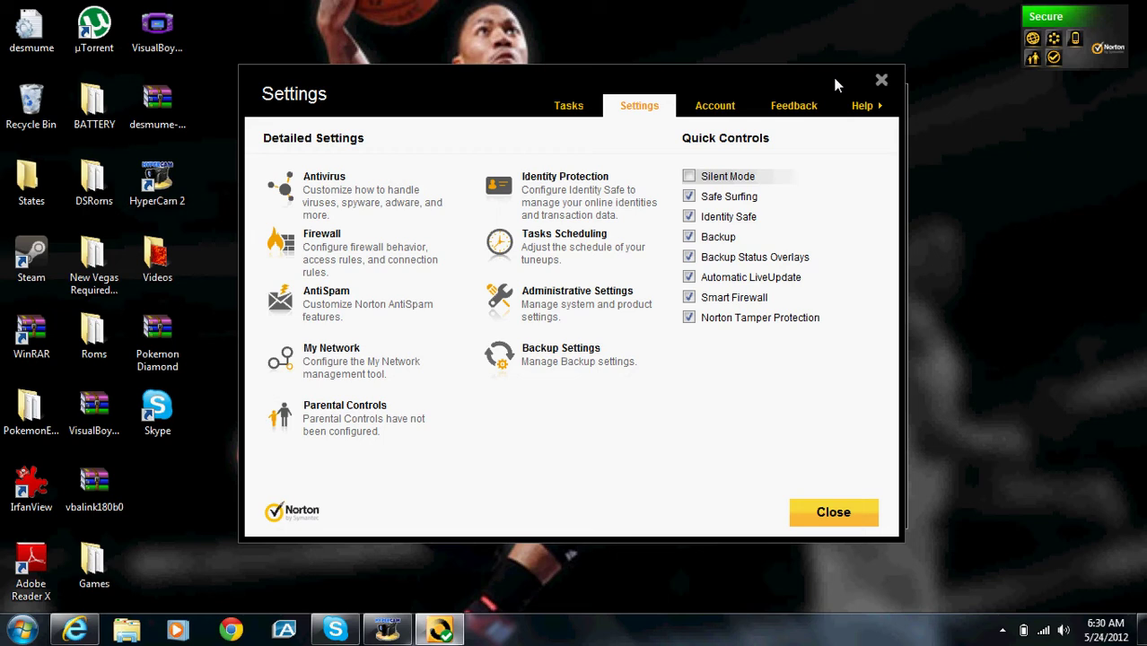
click(882, 79)
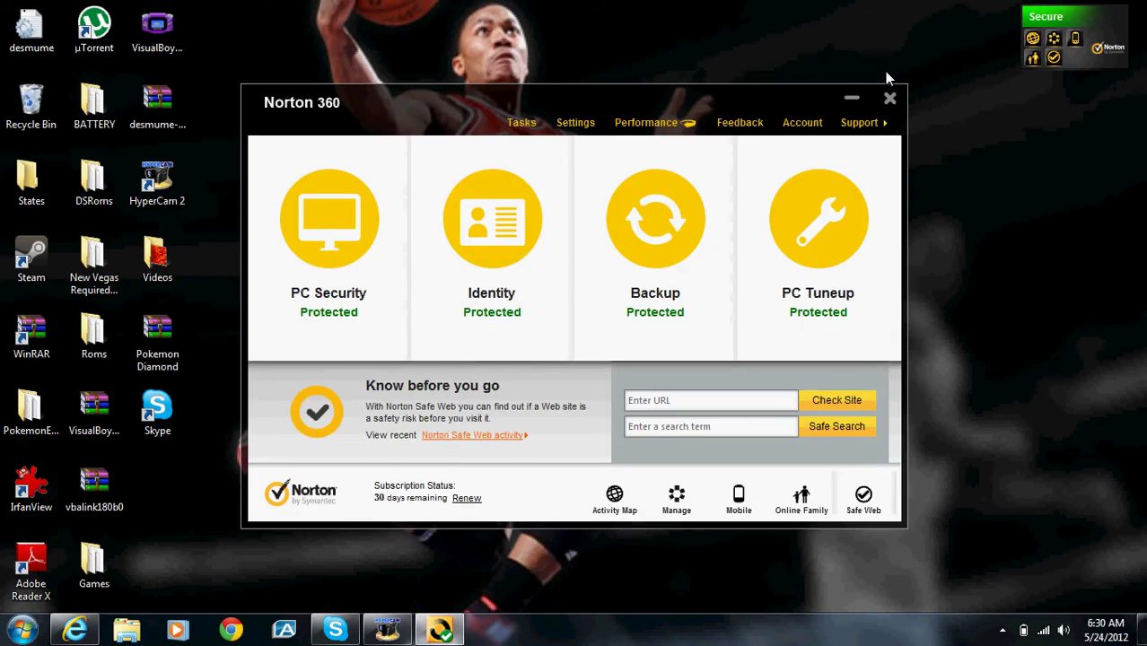
Show the Activity Map in Norton 360 and activate it.
click(614, 494)
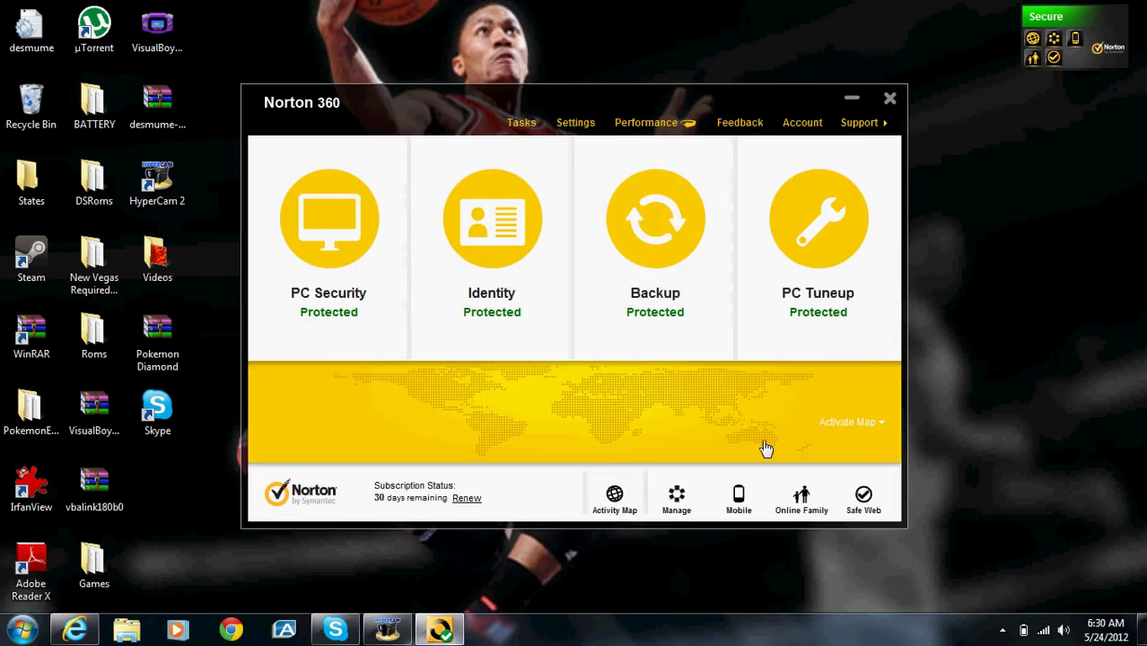
click(881, 426)
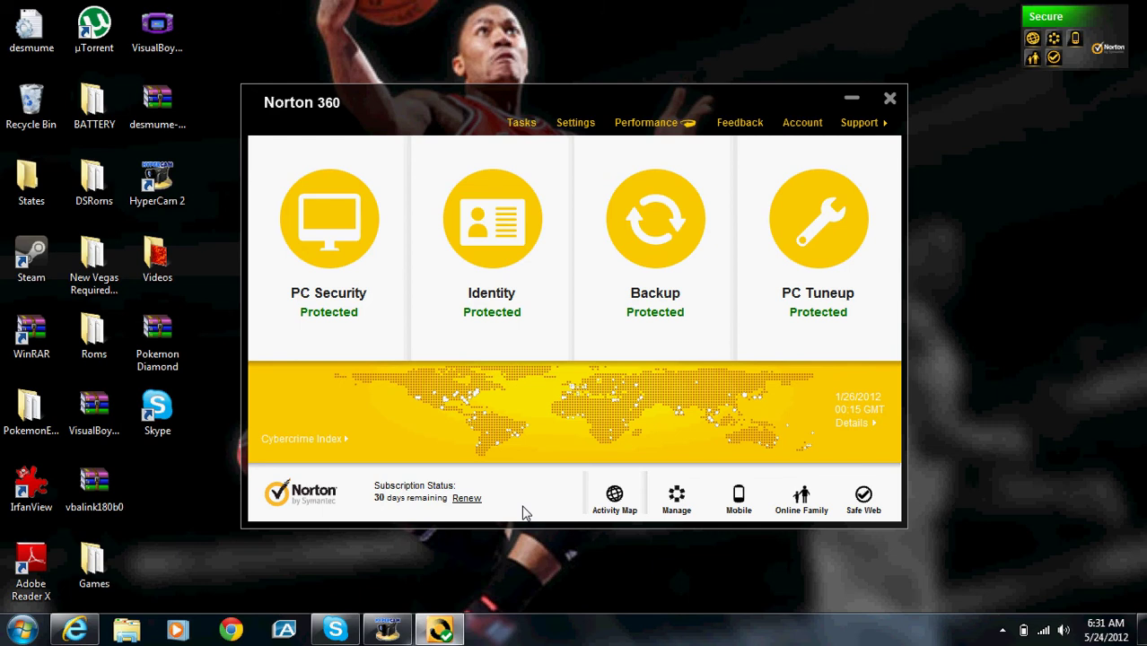
Check the Norton video page in Internet Explorer, minimize the browser, and close Norton 360.
mouse_move(74, 631)
click(360, 529)
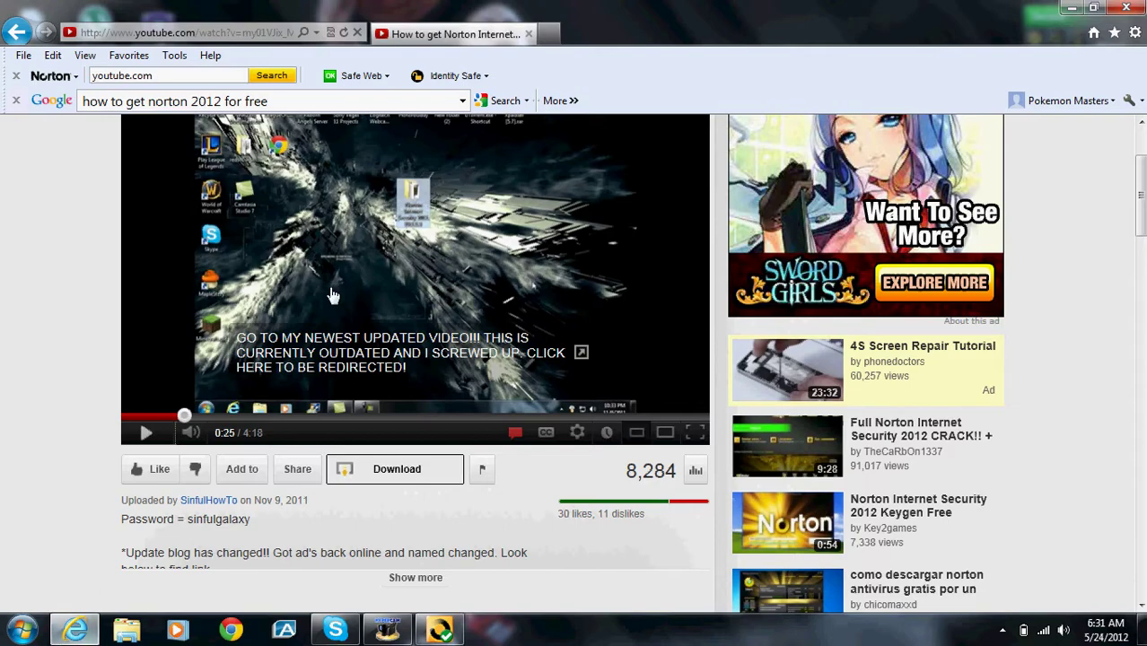
click(1070, 7)
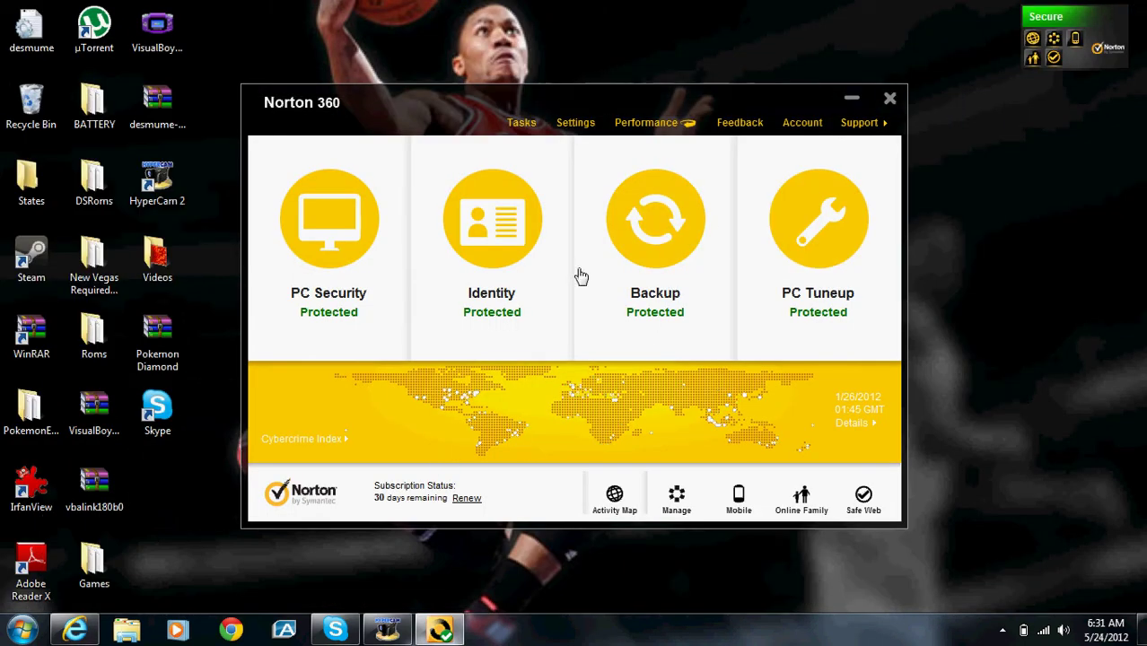
click(891, 97)
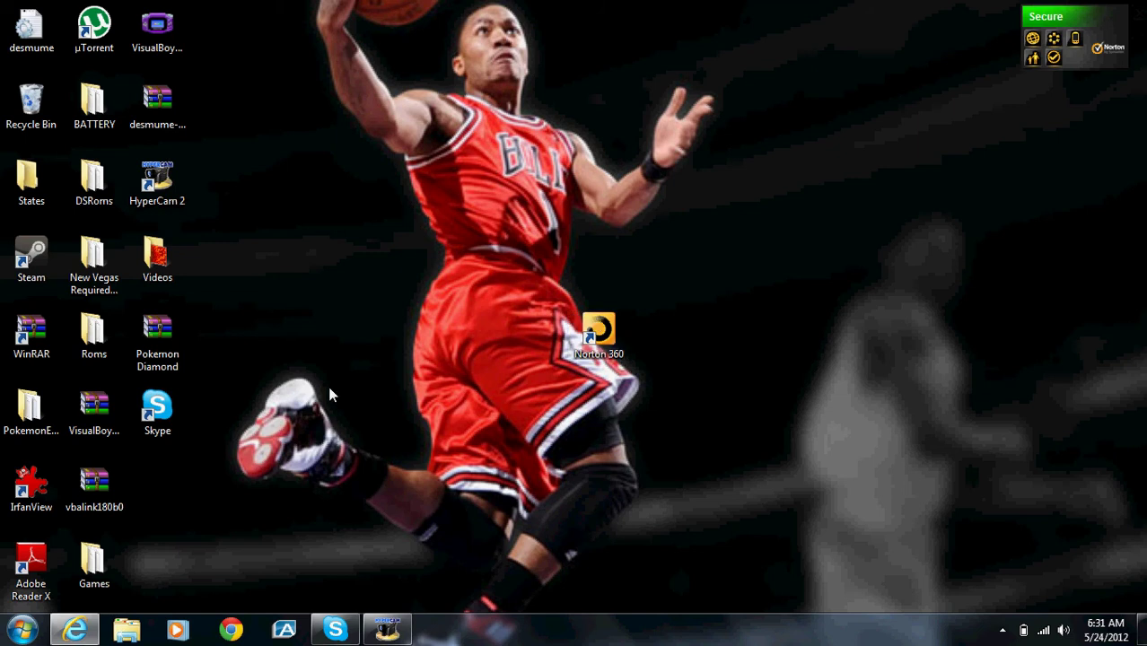
Switch to Internet Explorer, follow the outdated video's redirect to the newer Norton 360 video, and close the old video's tab.
click(75, 632)
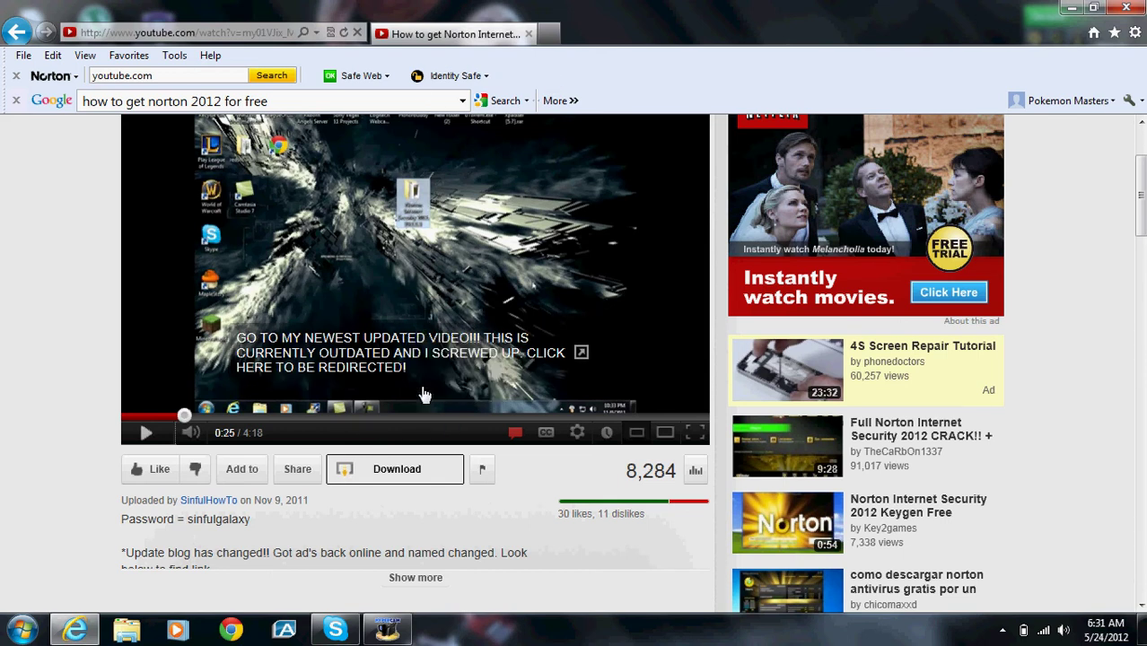
click(555, 354)
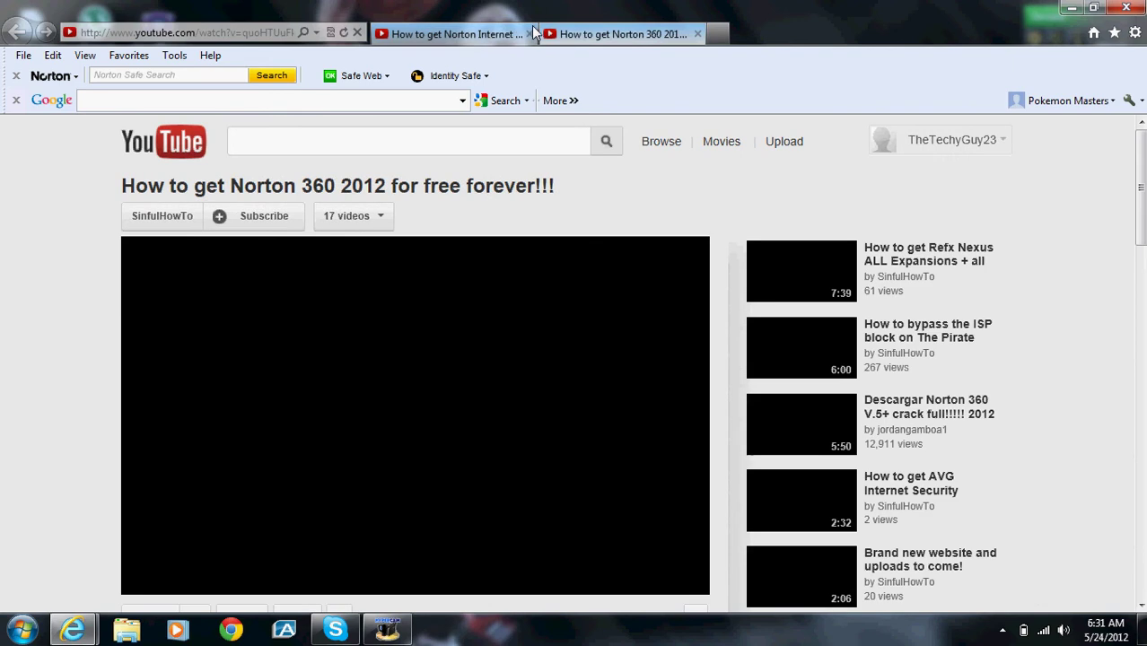
click(530, 33)
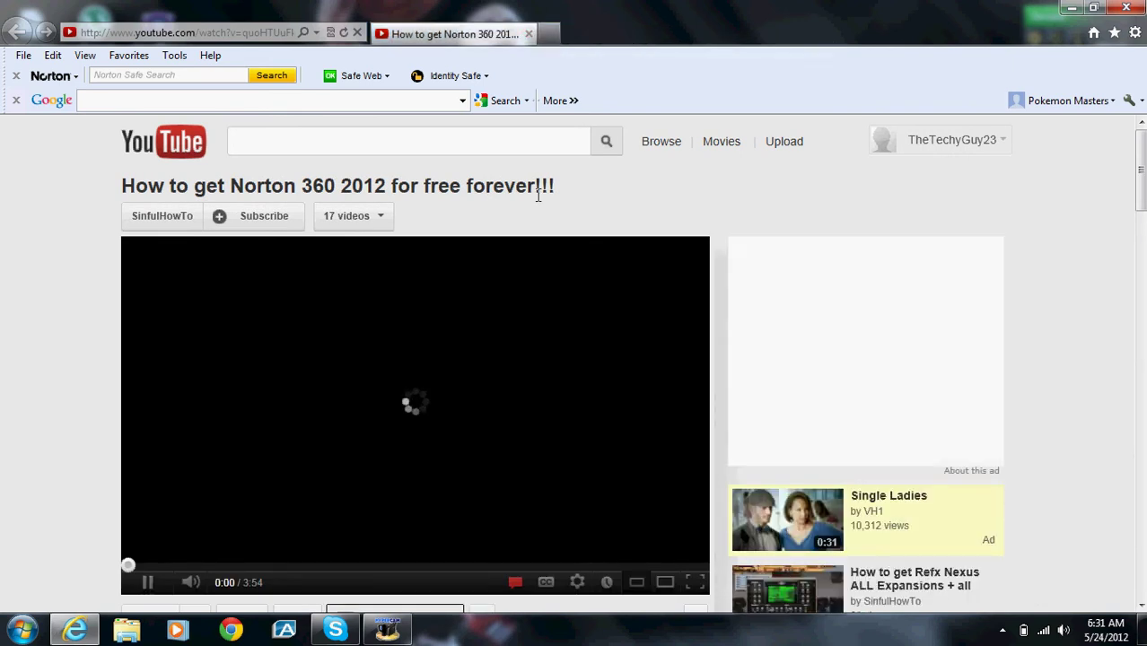
scroll(538, 202, down, 3)
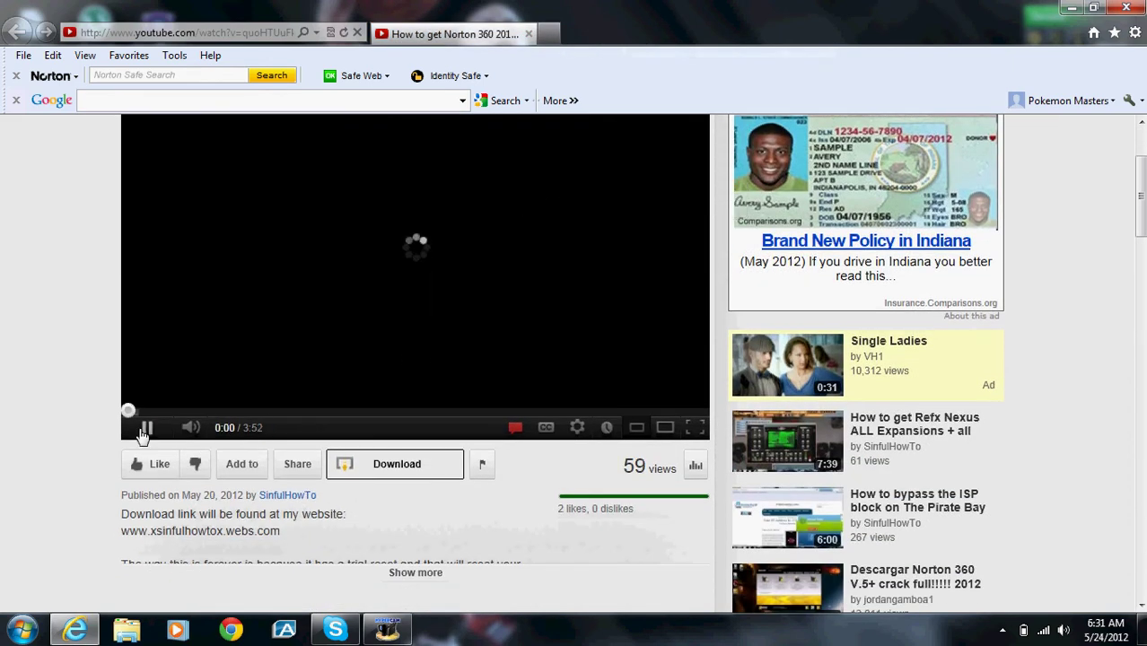
click(144, 429)
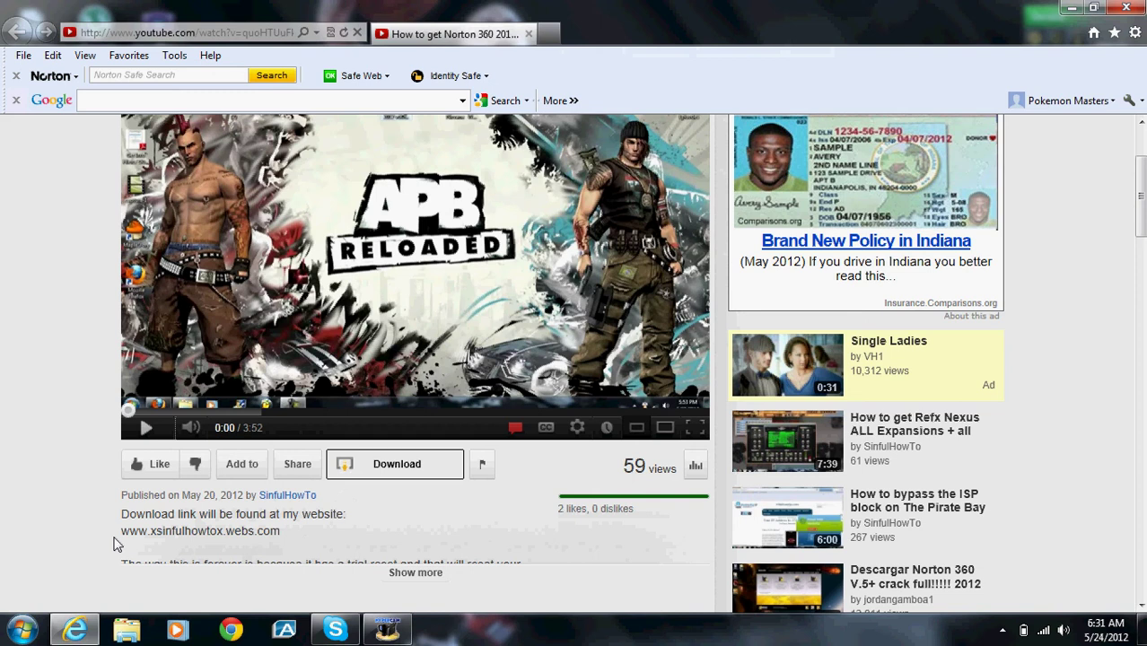
drag(122, 533, 267, 537)
key(ctrl+c)
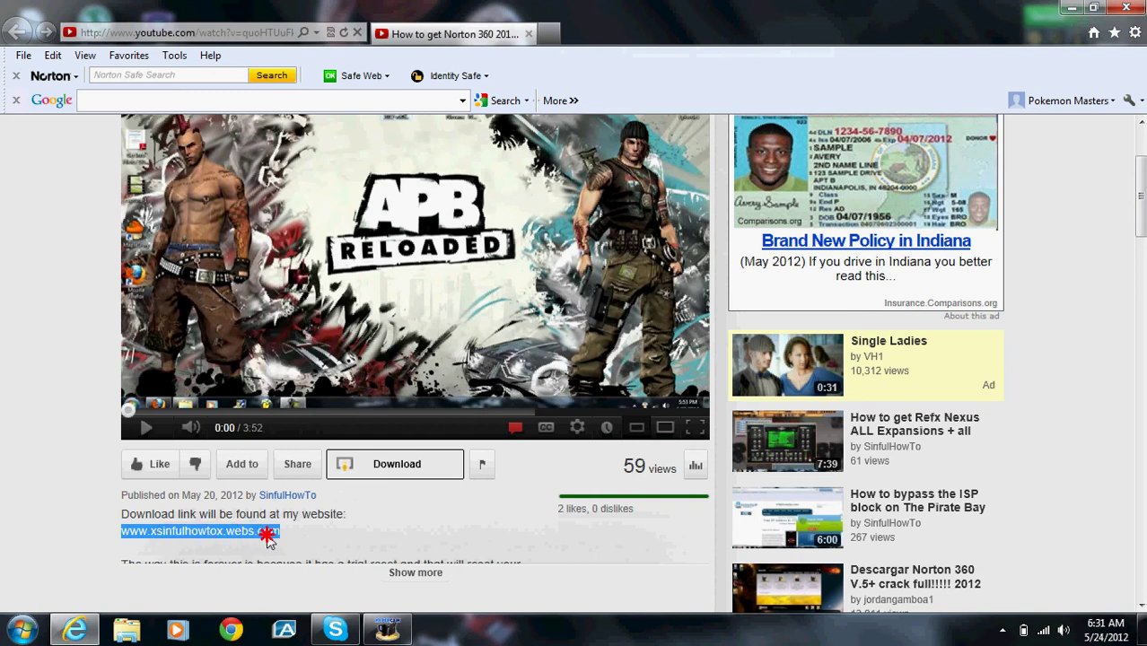
right_click(243, 531)
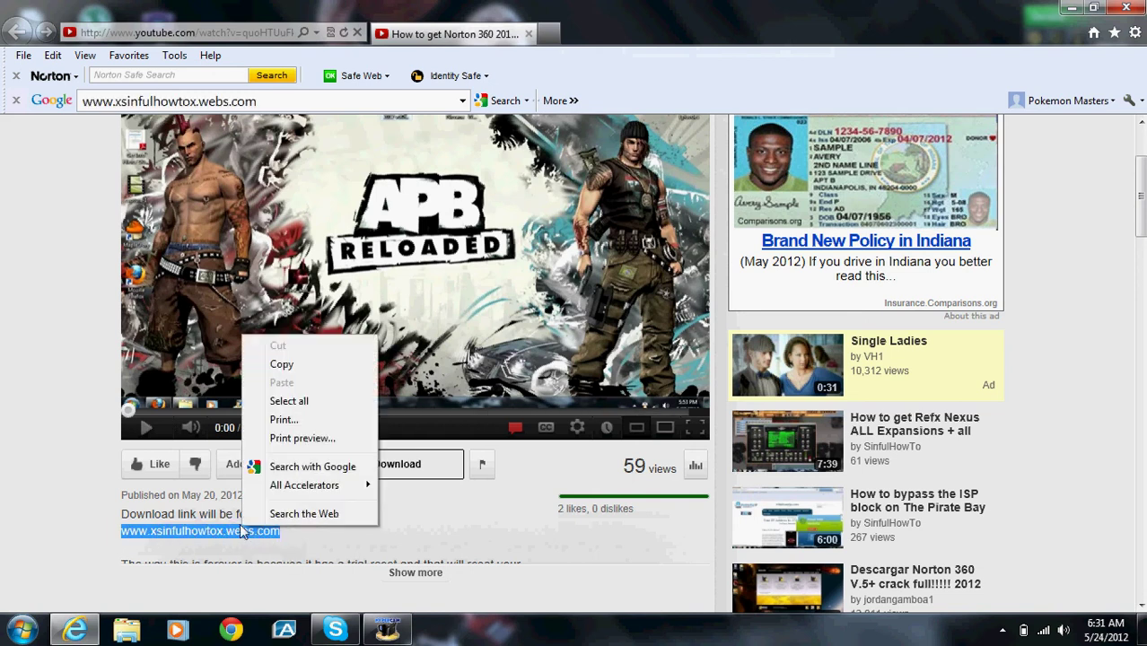
click(283, 363)
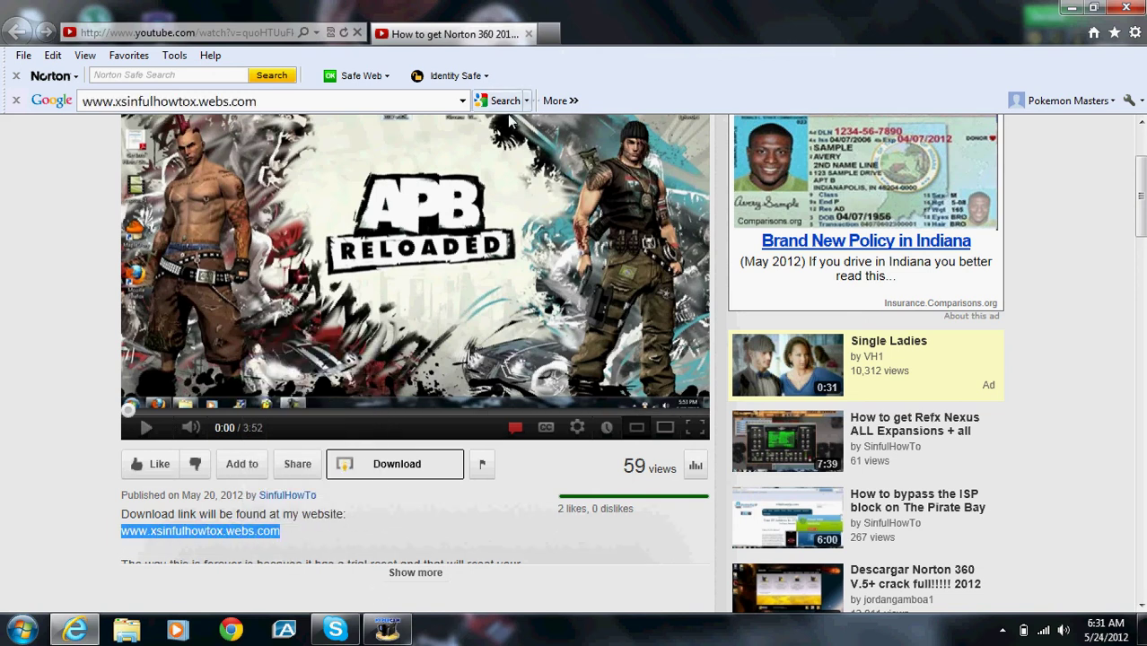
click(549, 34)
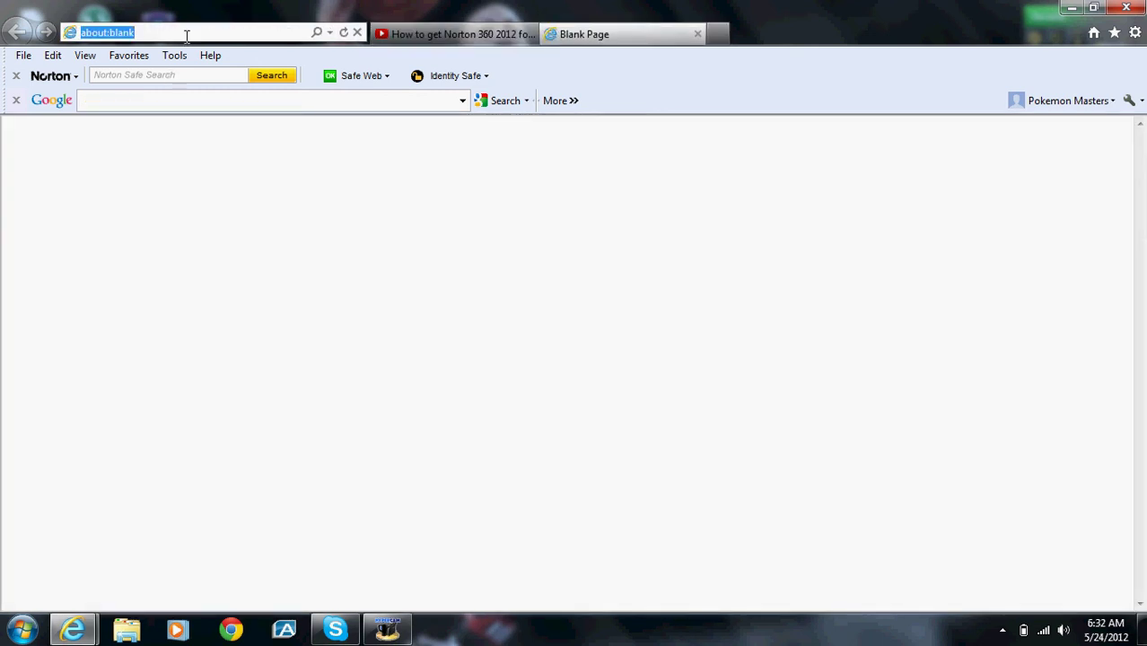
key(BackSpace)
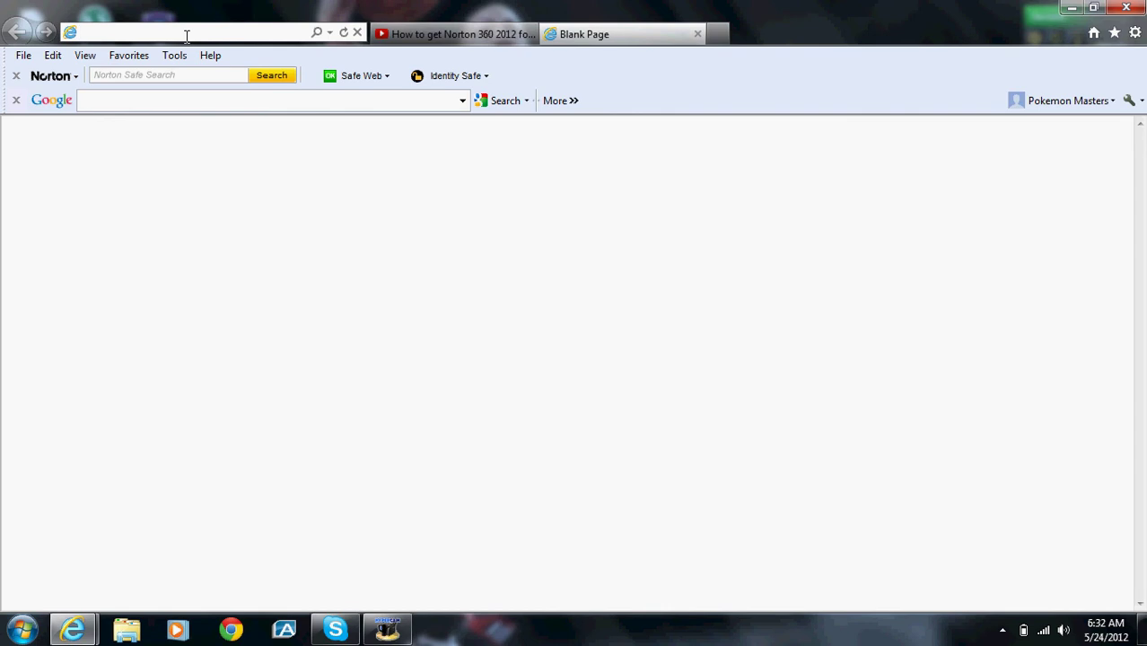
right_click(186, 36)
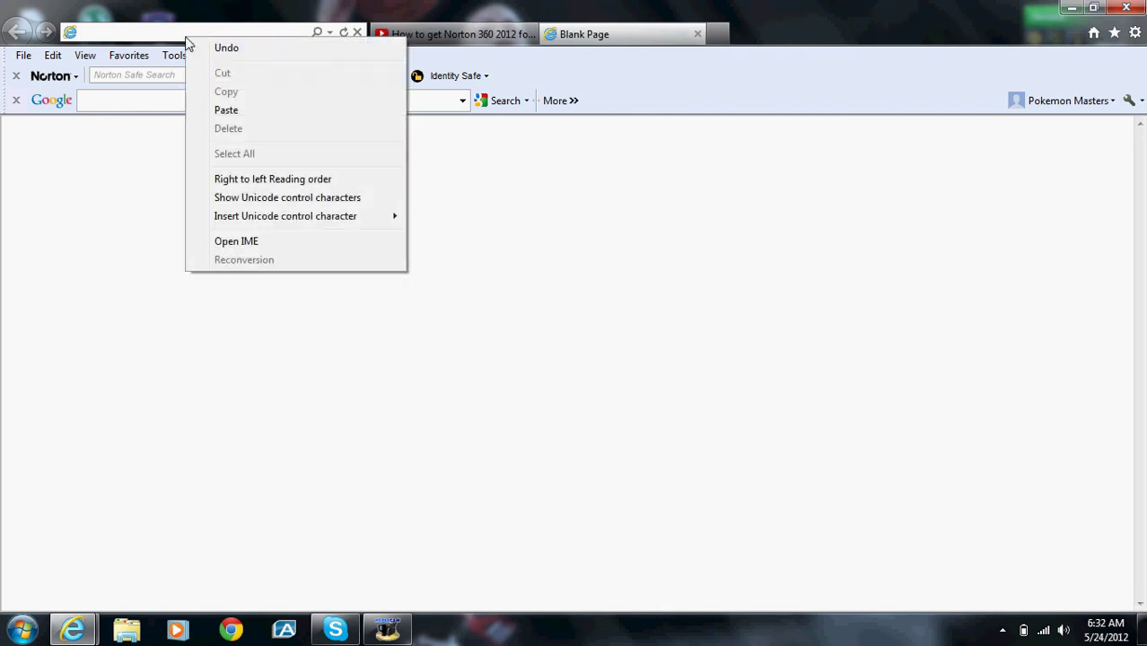
click(225, 109)
click(315, 32)
key(ctrl+c)
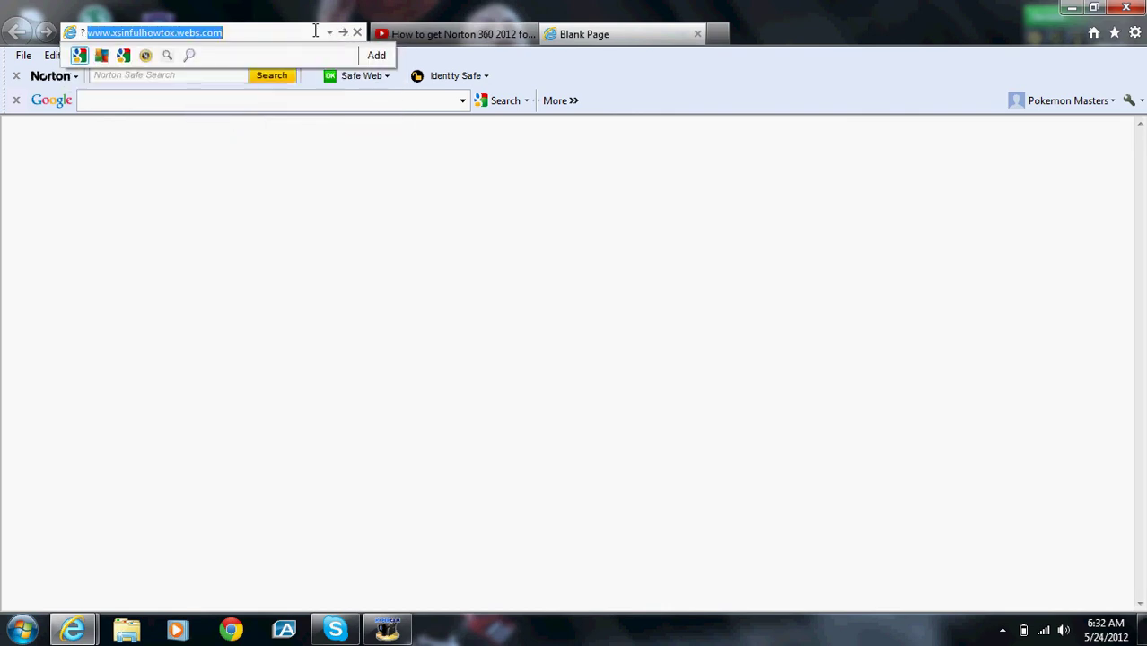
key(Return)
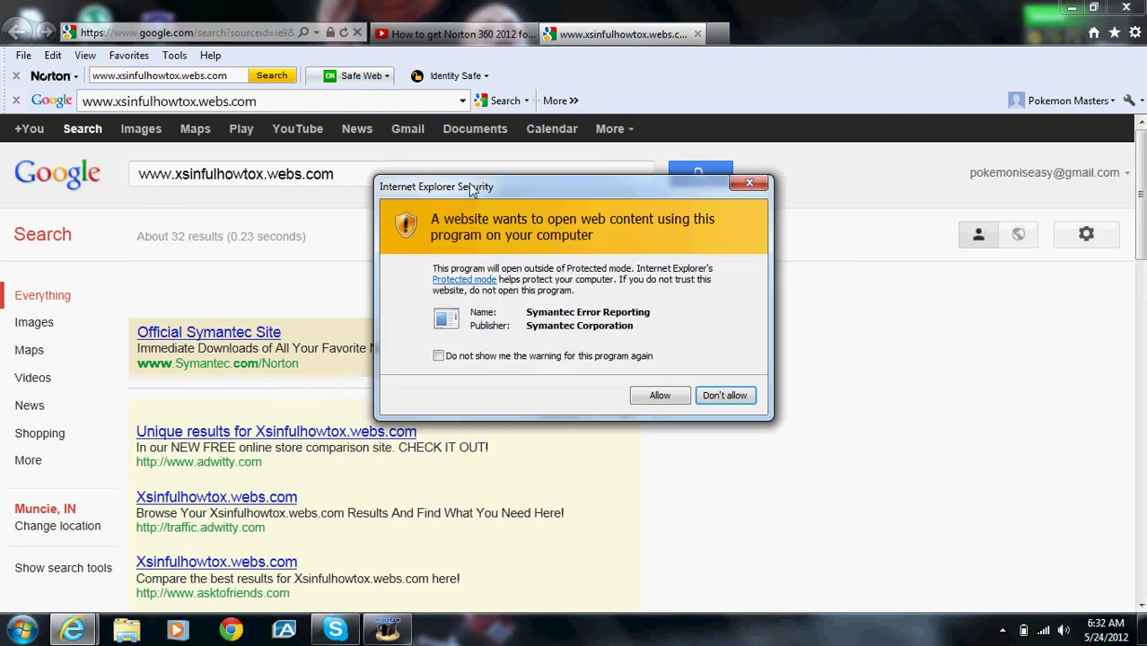
click(750, 183)
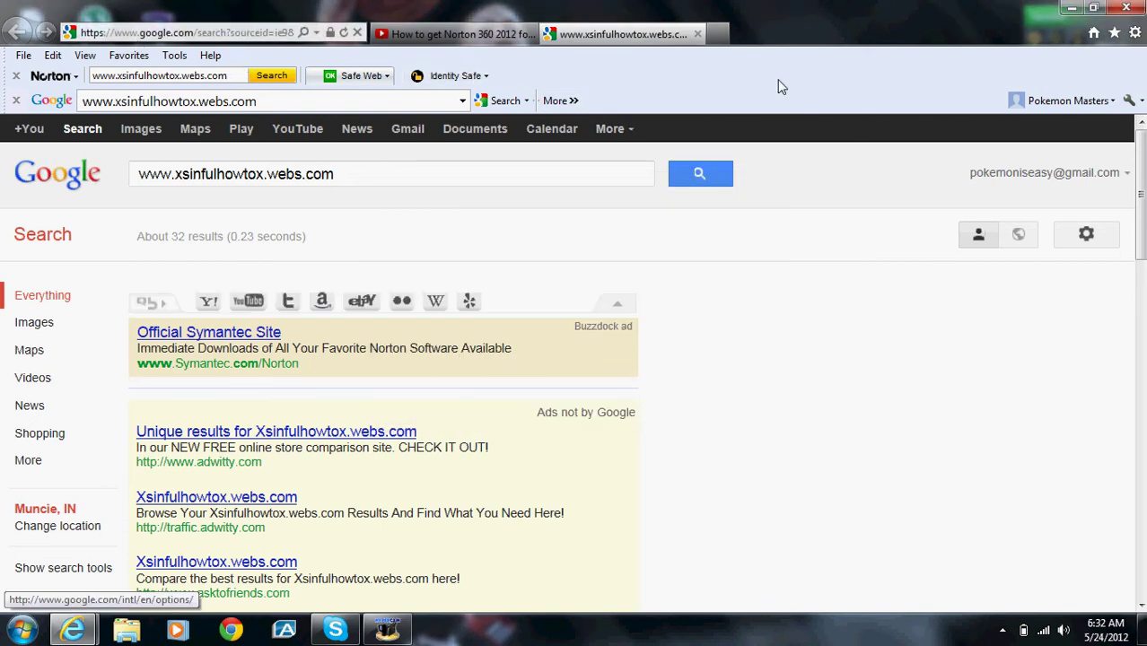
right_click(173, 32)
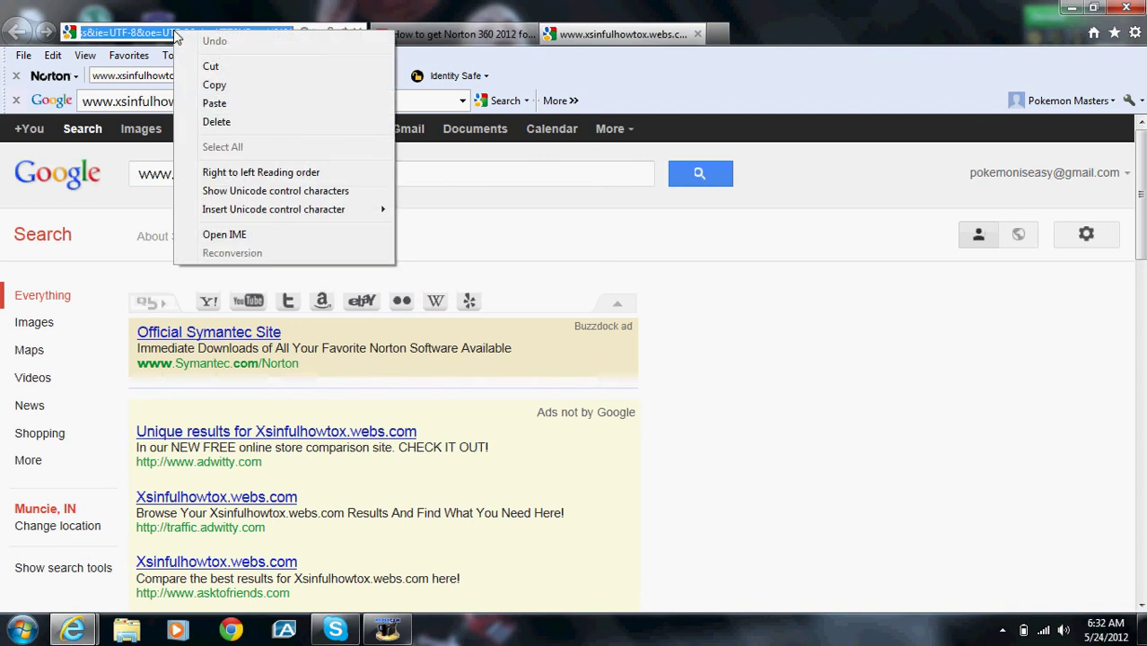
click(256, 104)
click(344, 32)
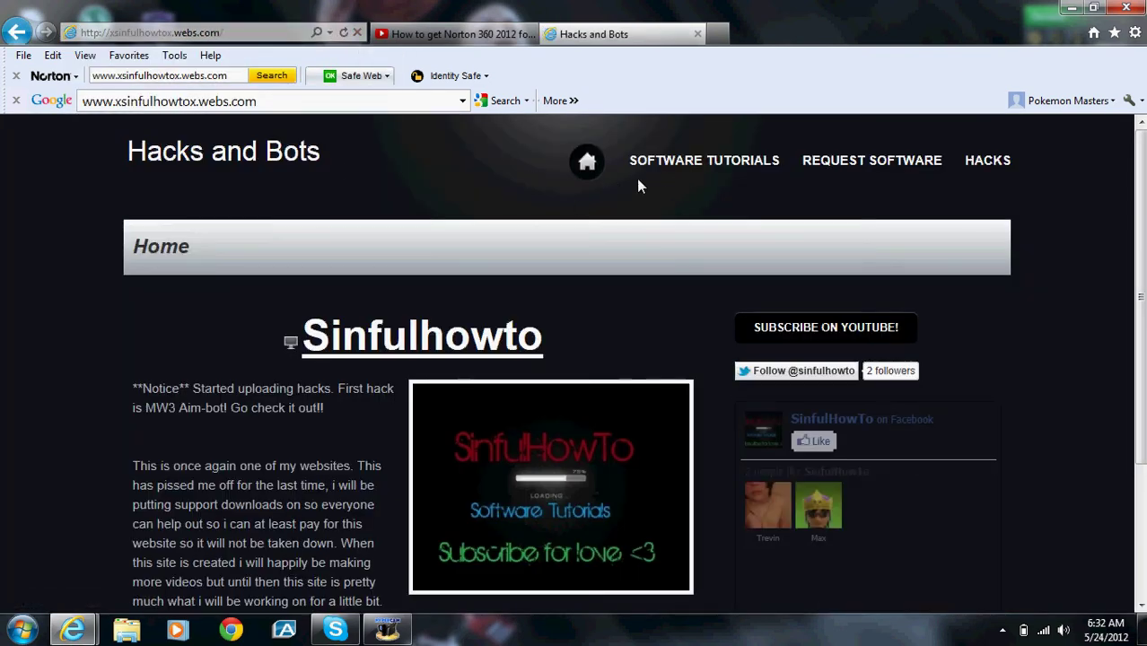
Open the Norton 360 download page from the site's Software Tutorials section and refuse the Symantec Error Reporting prompt.
click(710, 164)
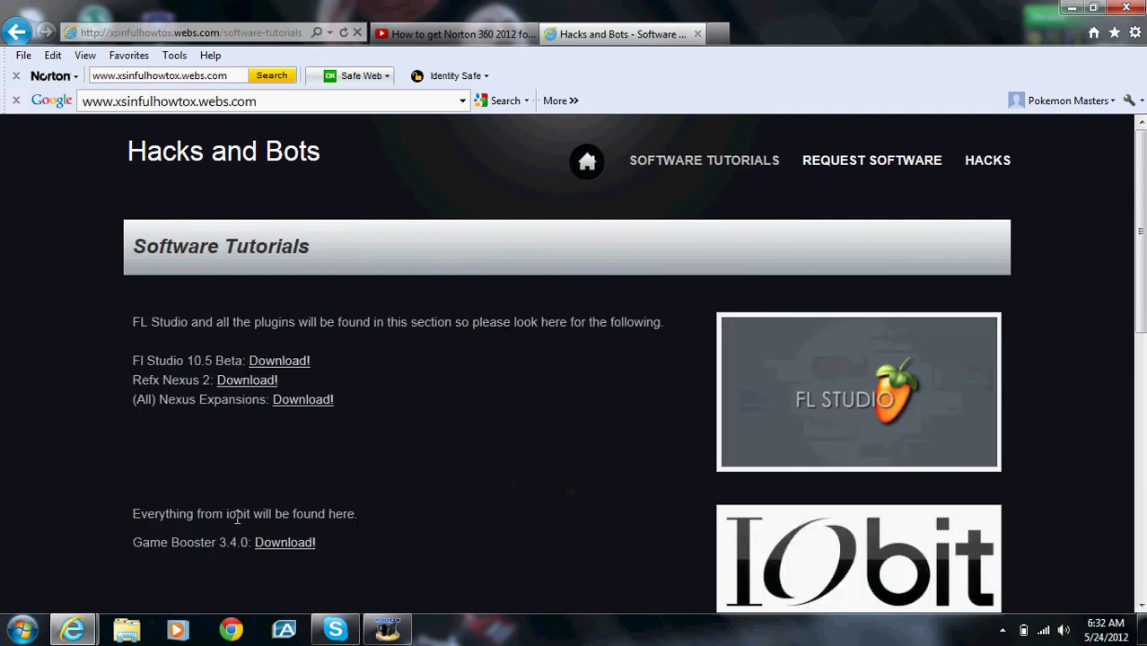
scroll(321, 521, down, 3)
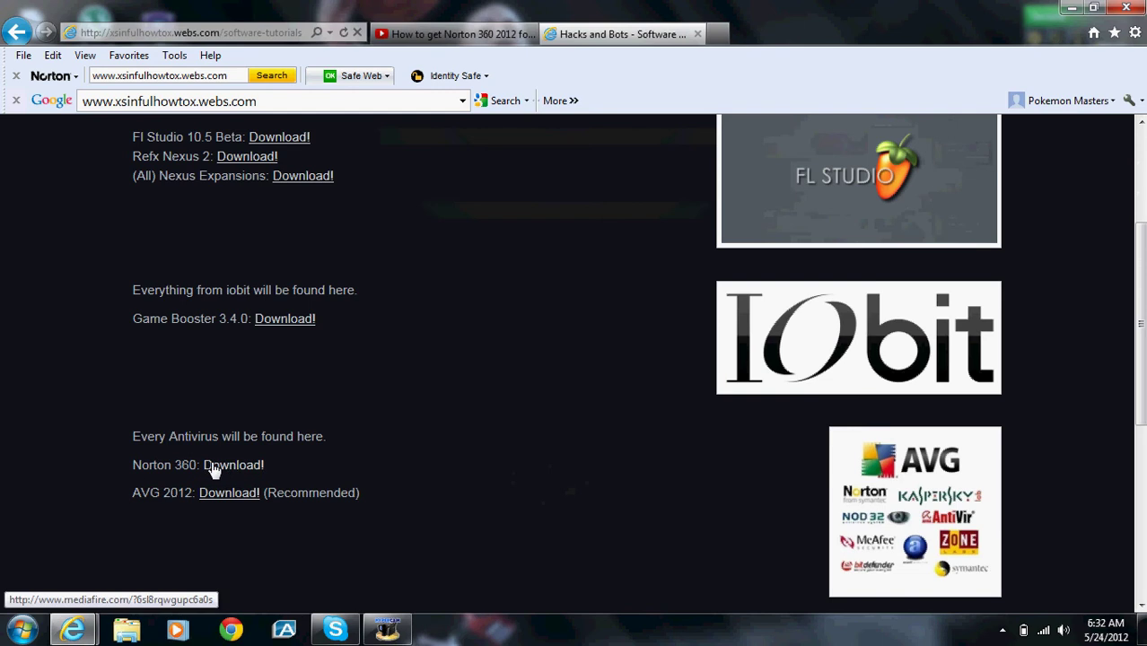
click(247, 470)
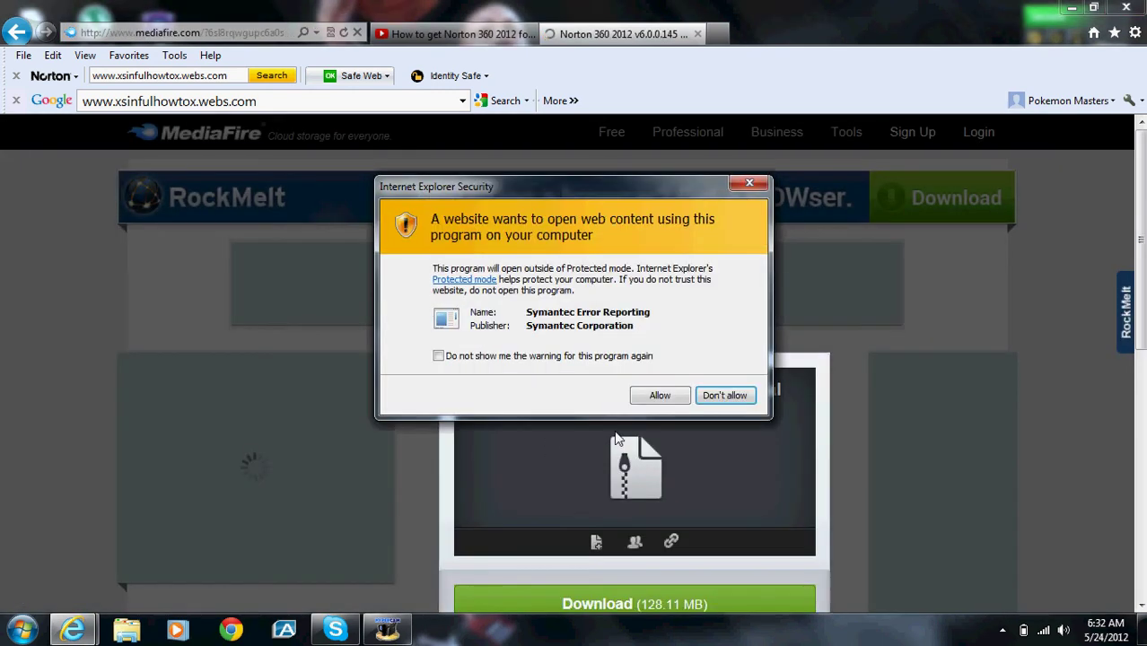
click(703, 396)
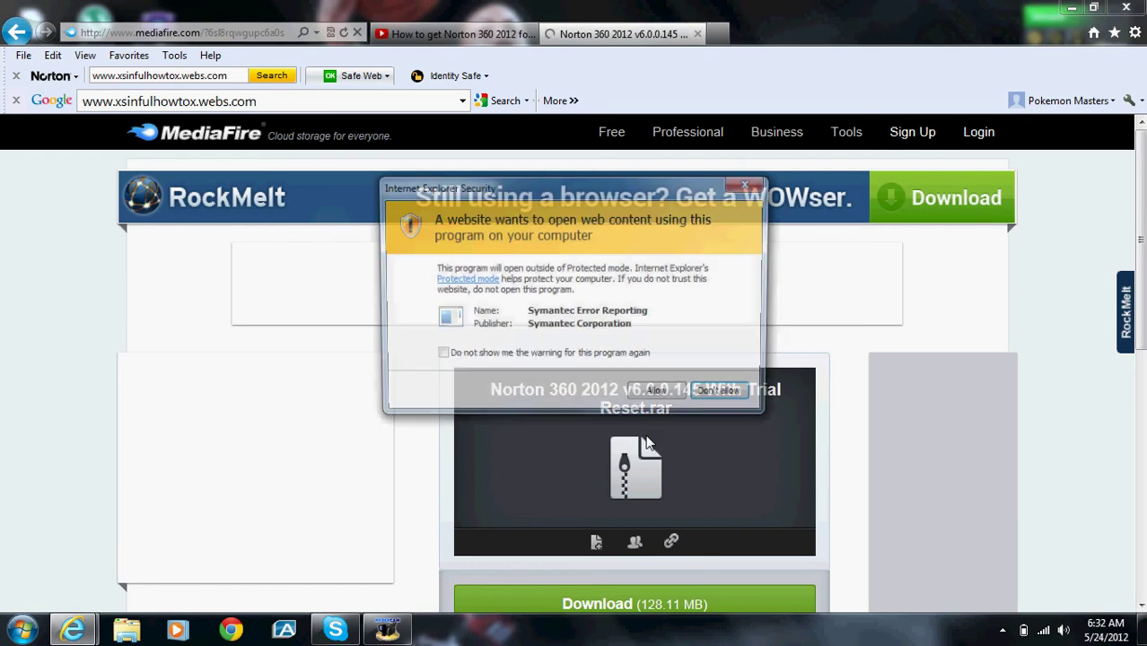
click(762, 184)
scroll(674, 420, down, 2)
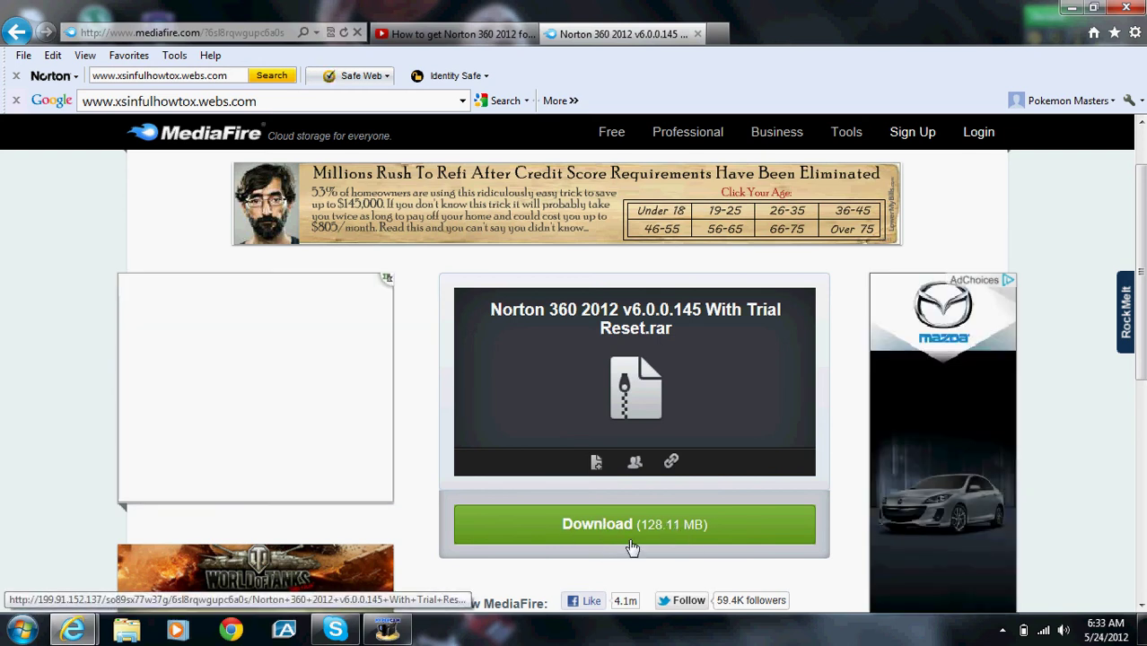
Minimize the browser, then open Norton 360 to check its main window and minimize it.
click(1068, 8)
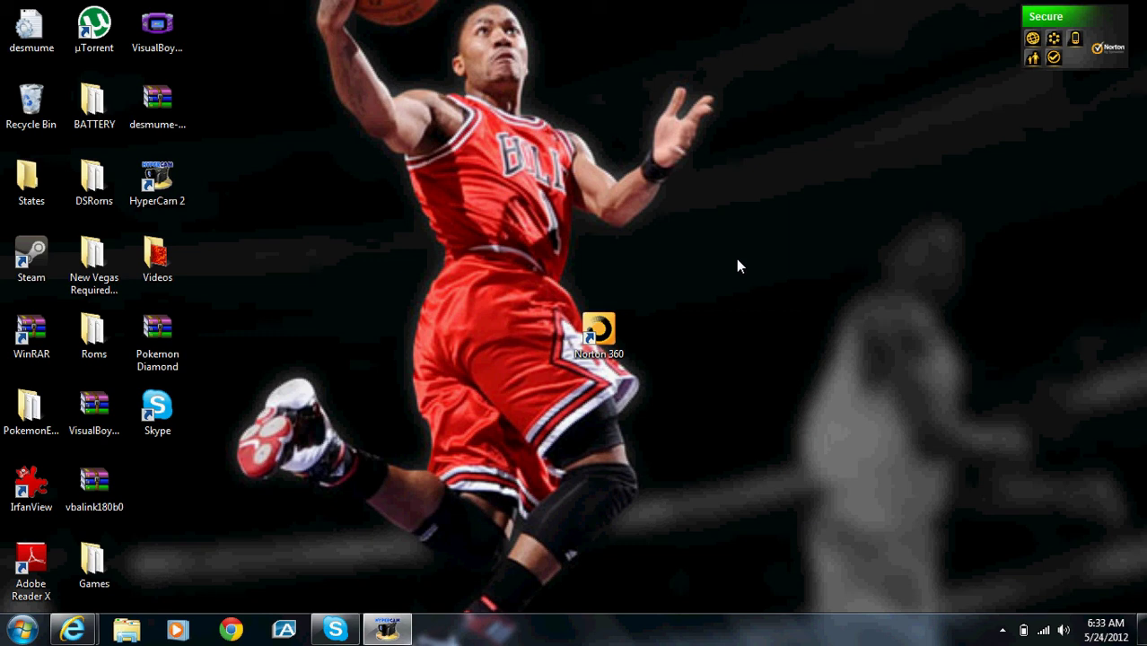
double_click(599, 336)
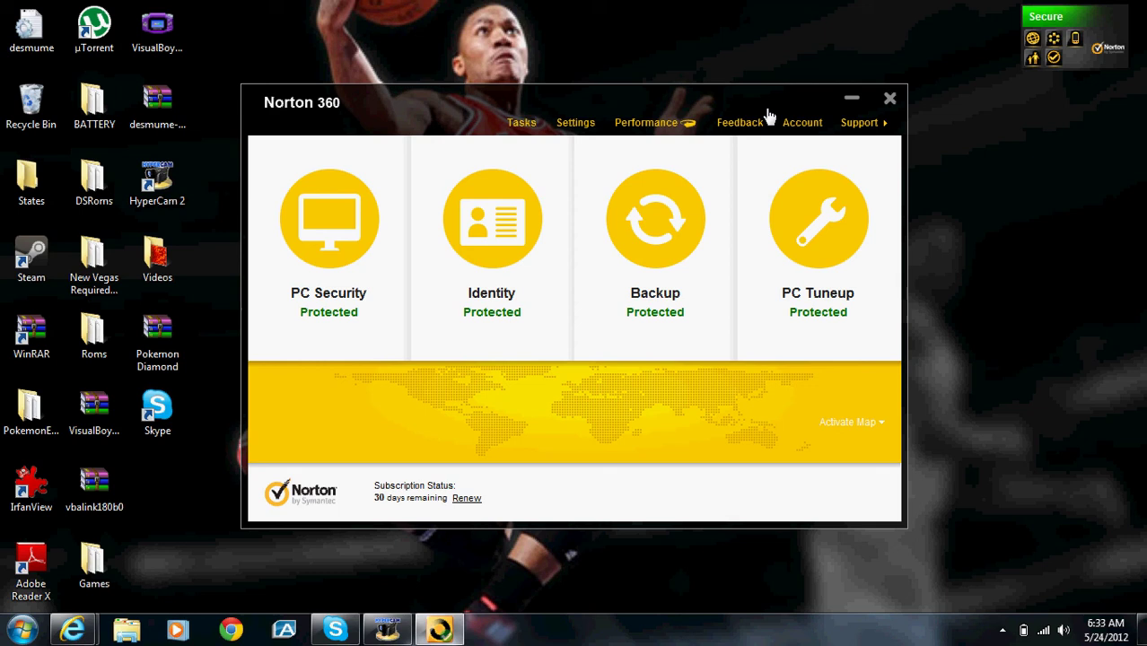
click(858, 99)
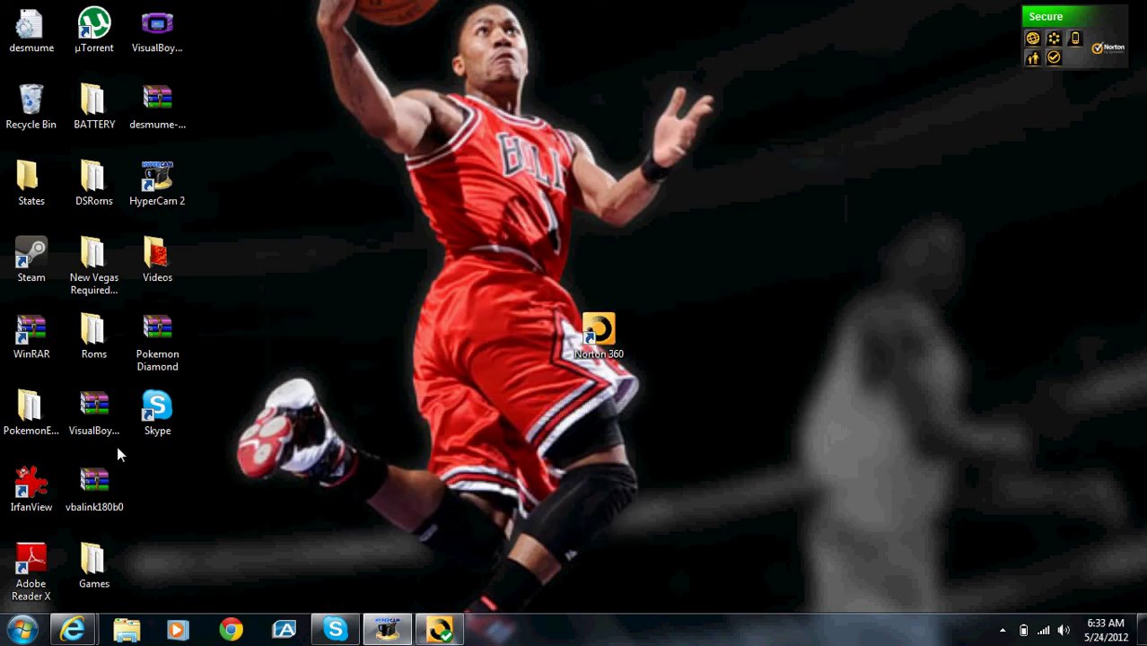
Open the archive Norton 360 2012 v6.0.0.145 With Trial Reset from the Downloads folder, close the file browser, and enter the archive's Norton folder.
click(126, 631)
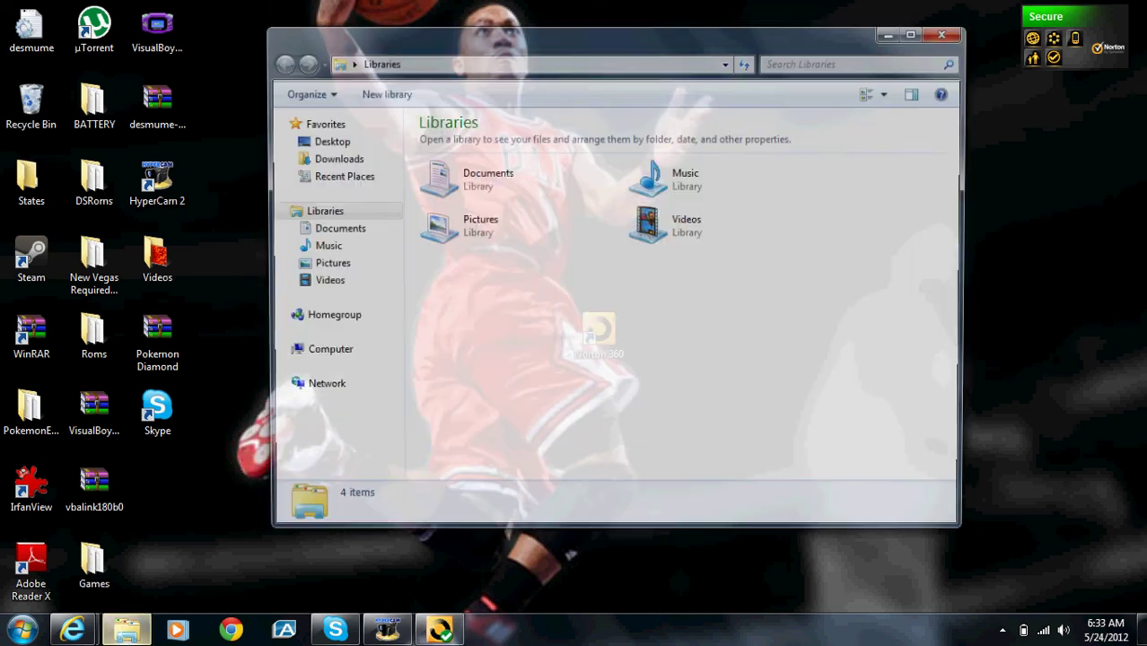
click(337, 159)
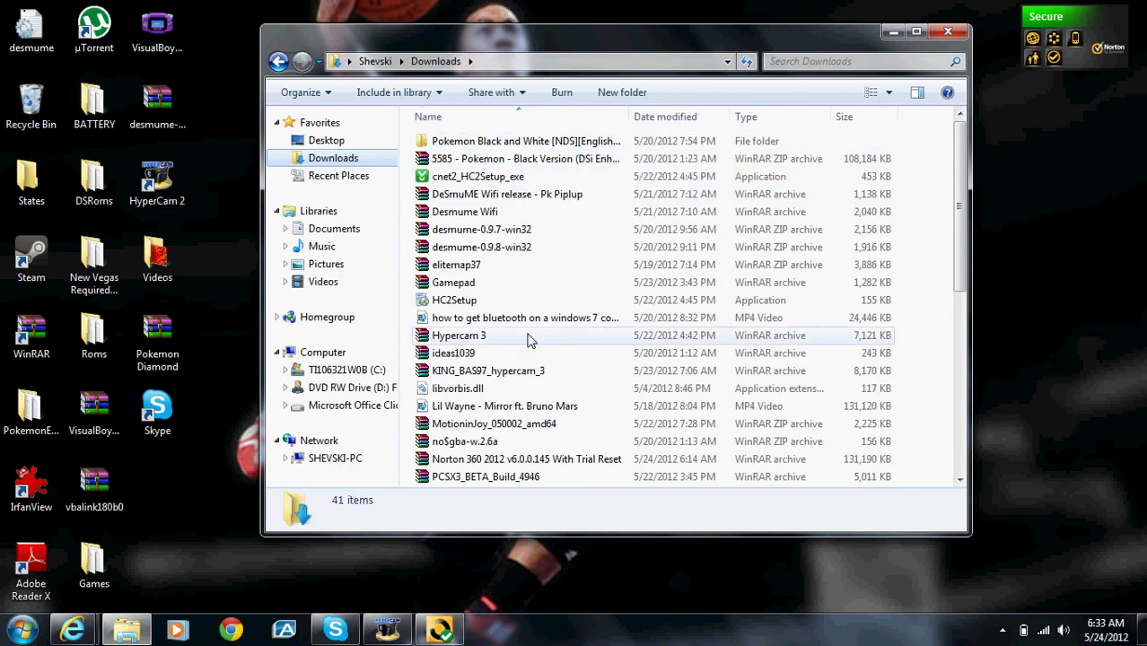
double_click(525, 458)
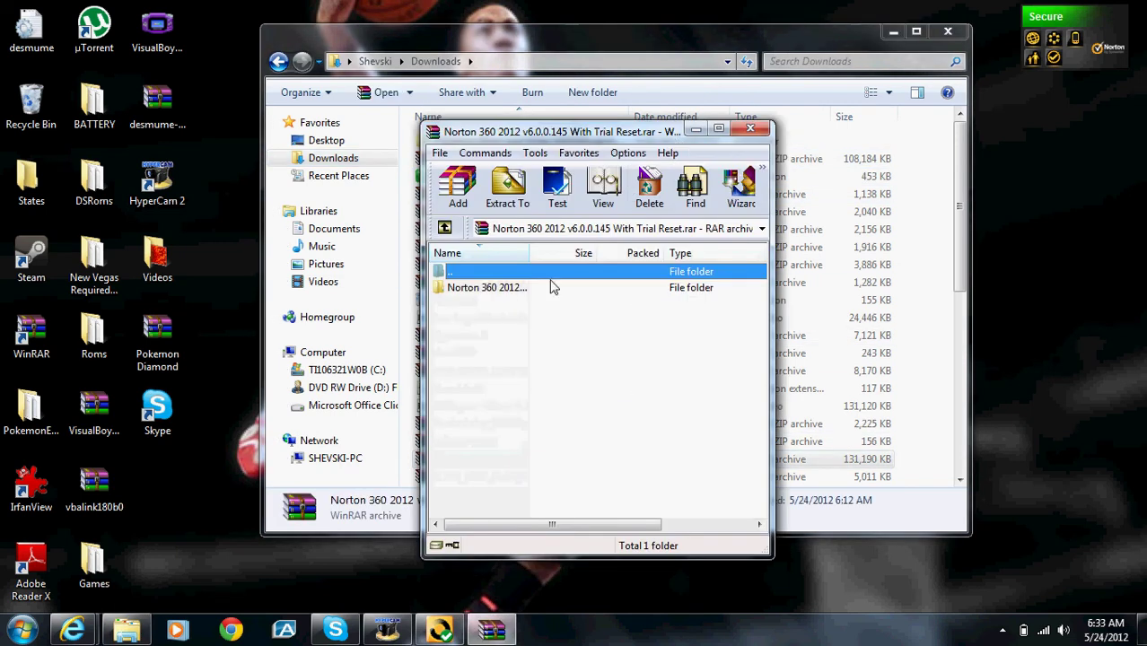
click(947, 31)
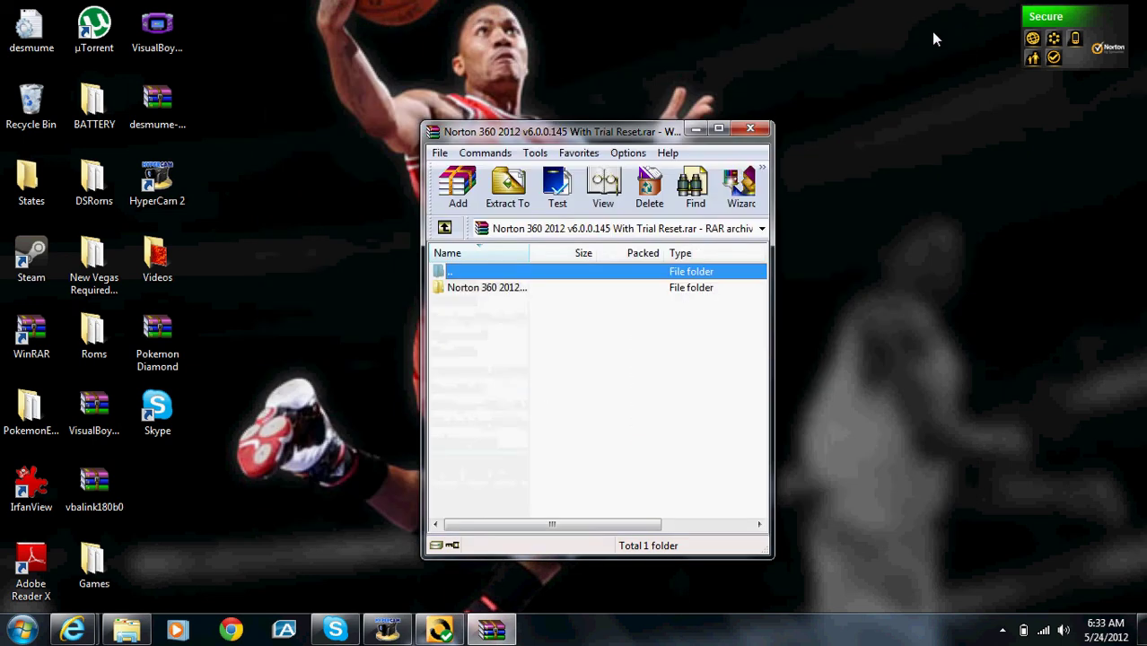
double_click(494, 289)
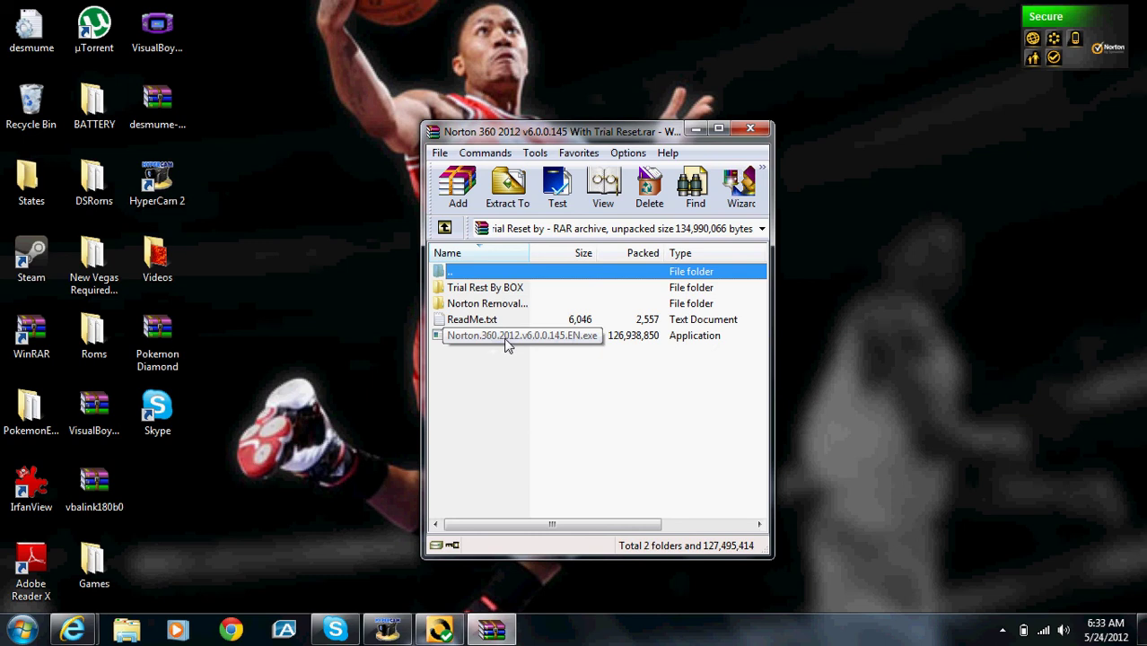
Locate Norton 360 in the Control Panel's list of programs that can be uninstalled, then minimize that window.
click(22, 628)
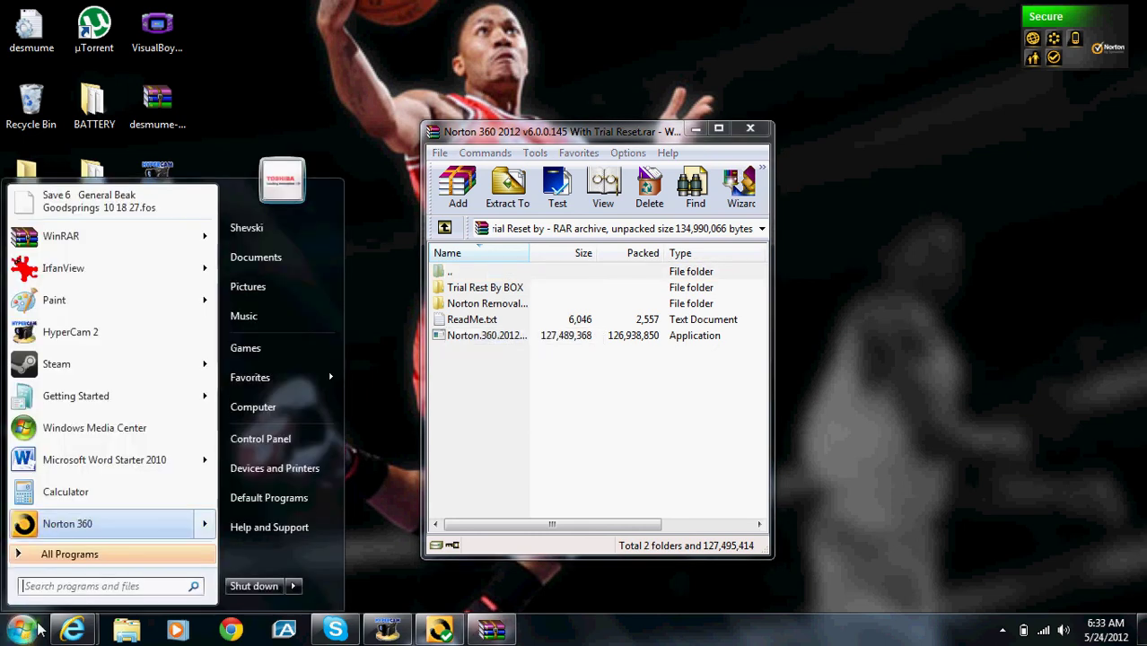
click(267, 440)
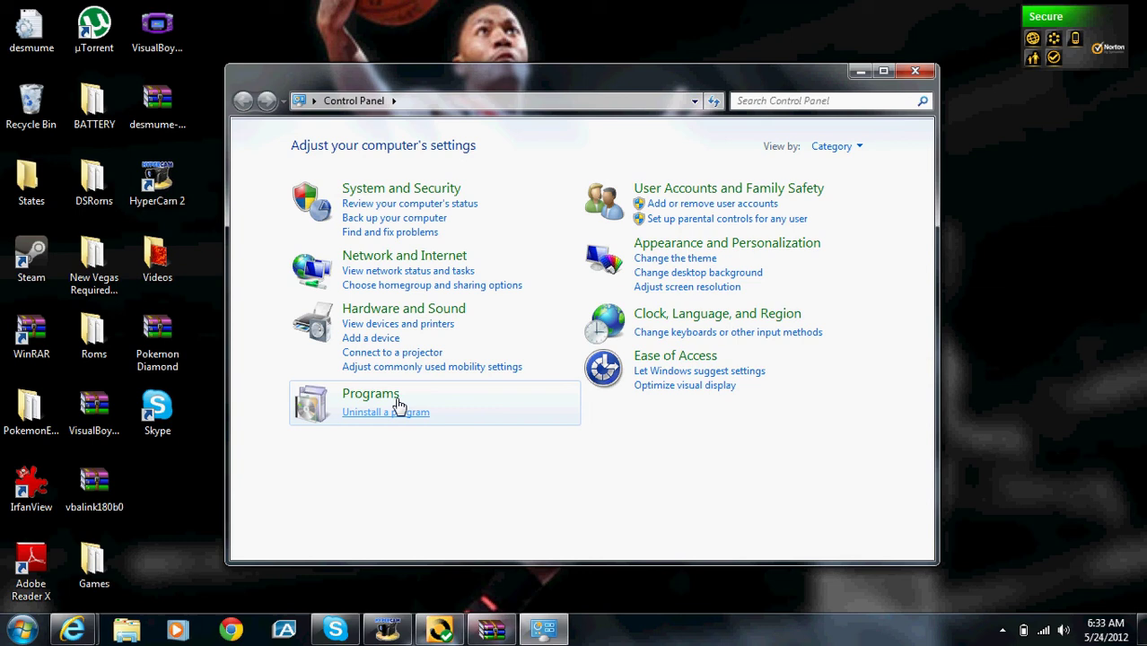
click(369, 400)
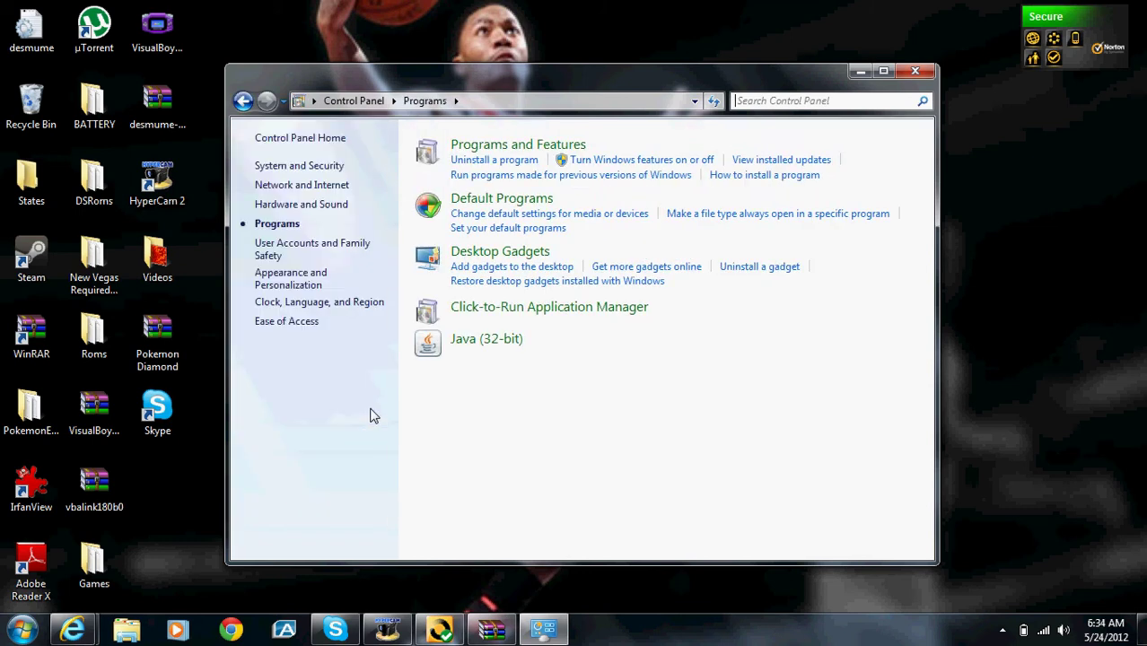
click(484, 161)
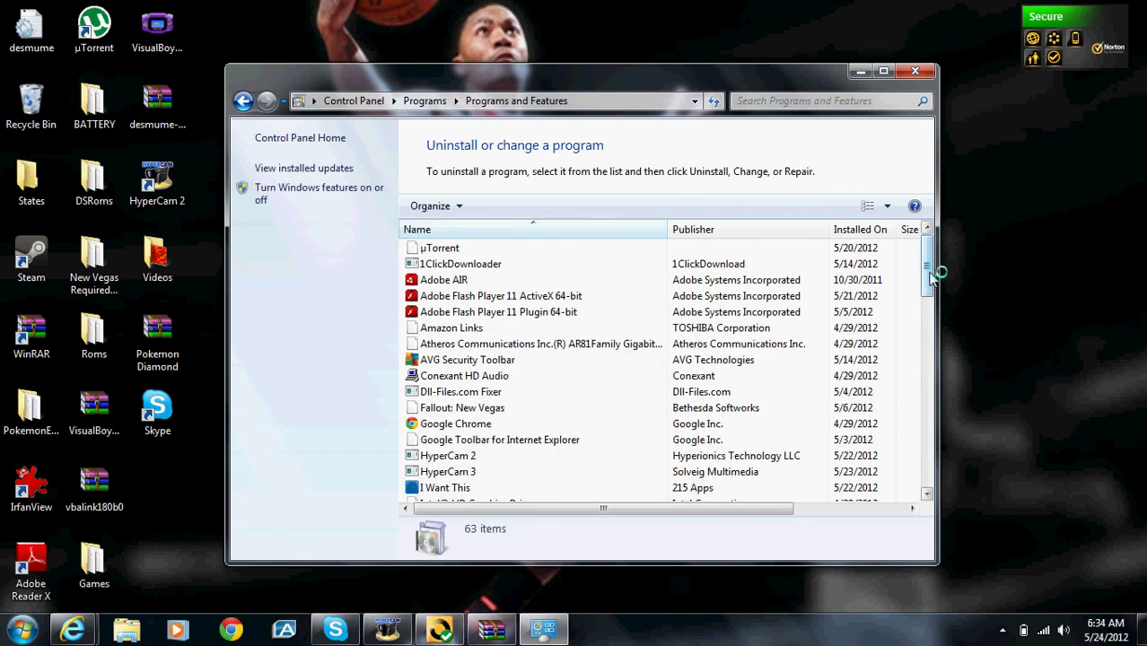
drag(929, 273, 934, 374)
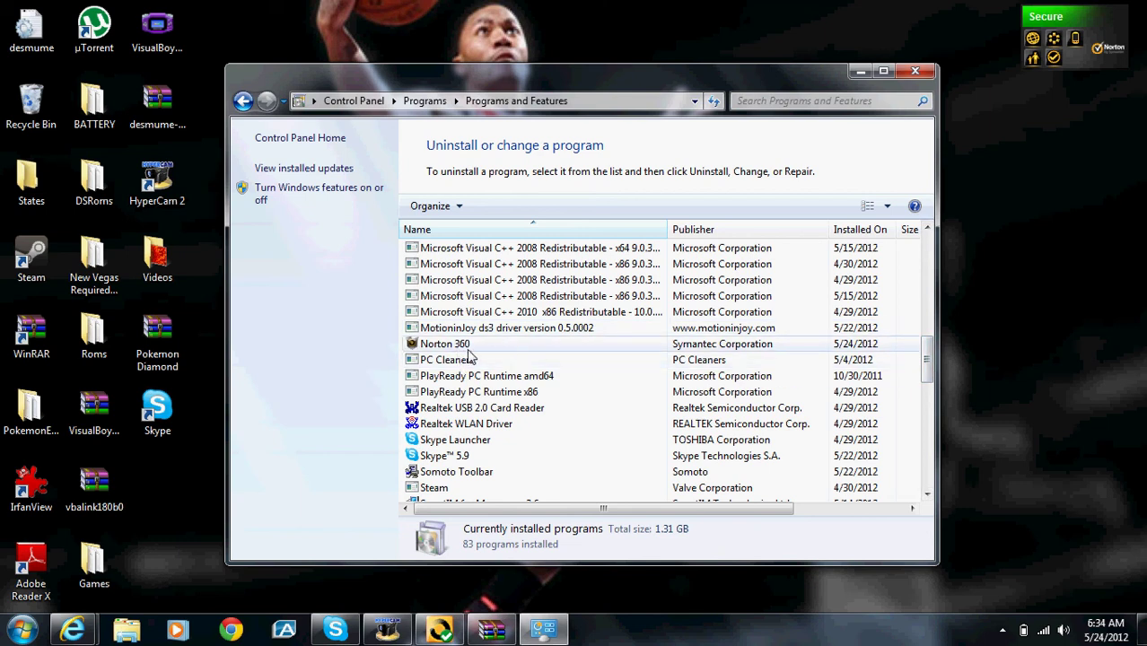
click(858, 72)
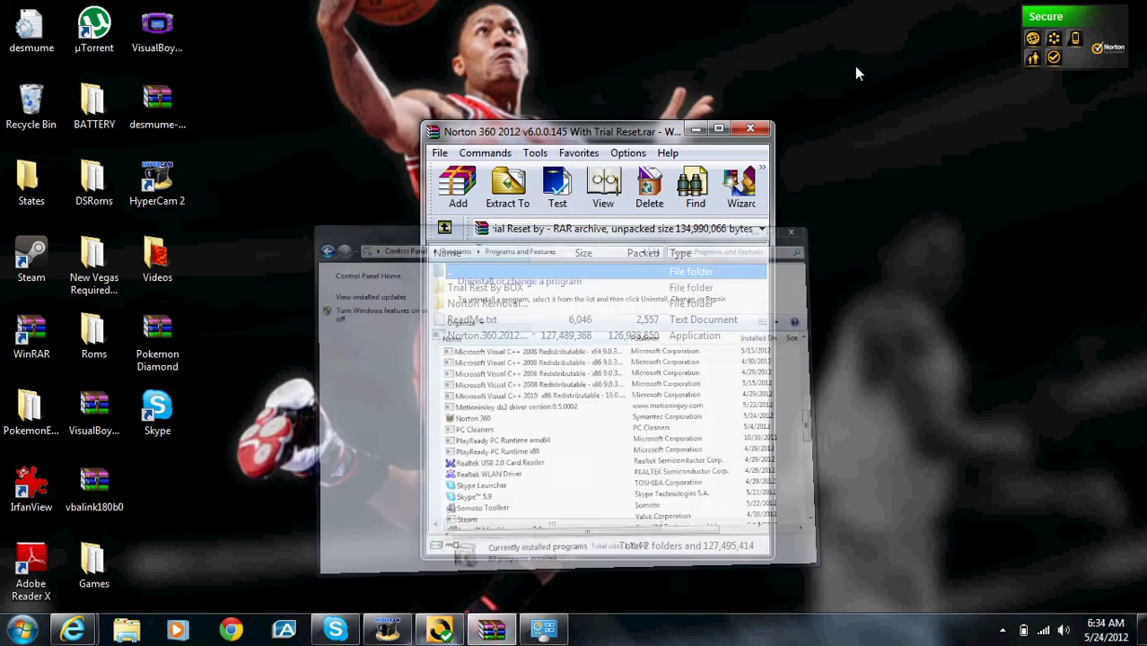
Look inside the archive's Norton Removal folder, then return to the main Norton 360 2012 folder.
double_click(474, 306)
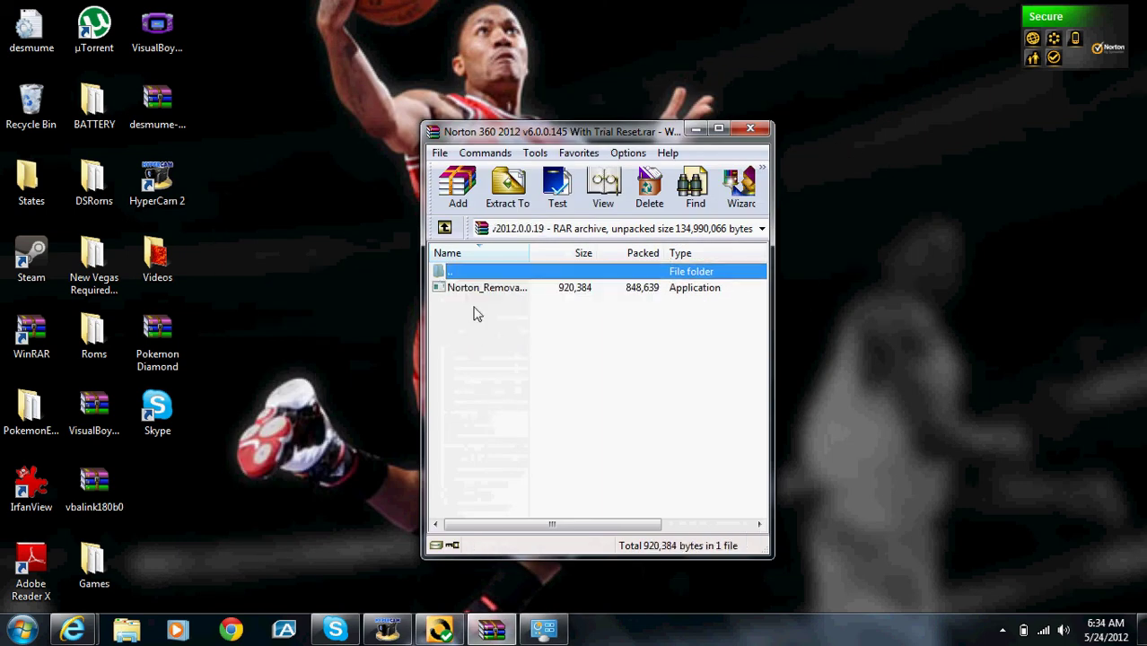
click(444, 229)
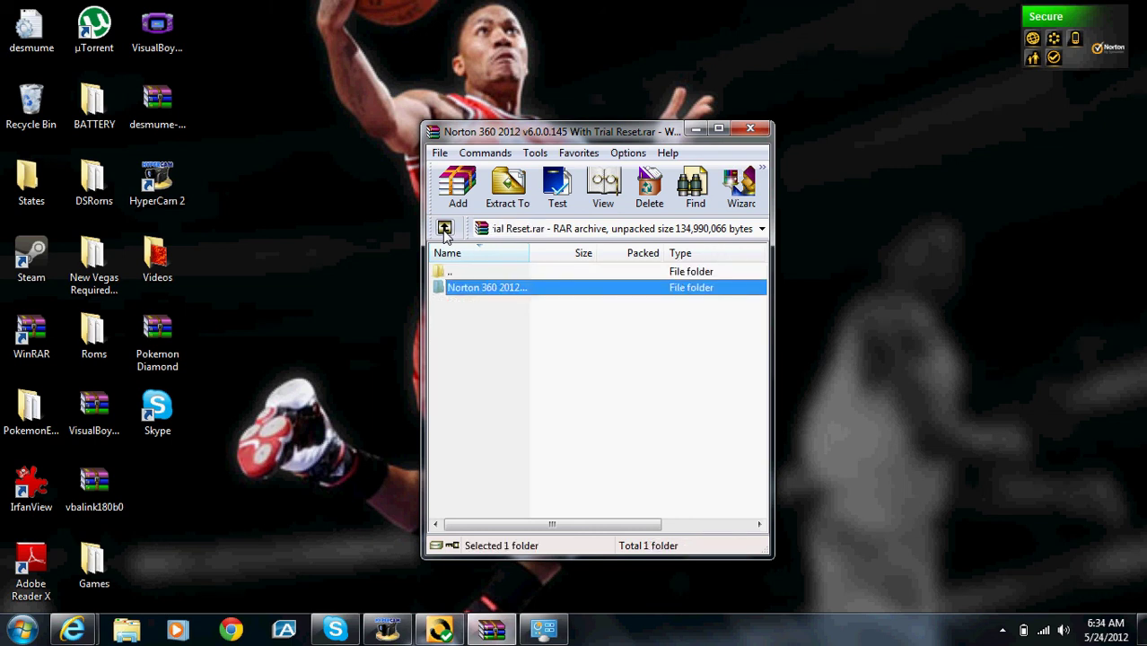
double_click(511, 291)
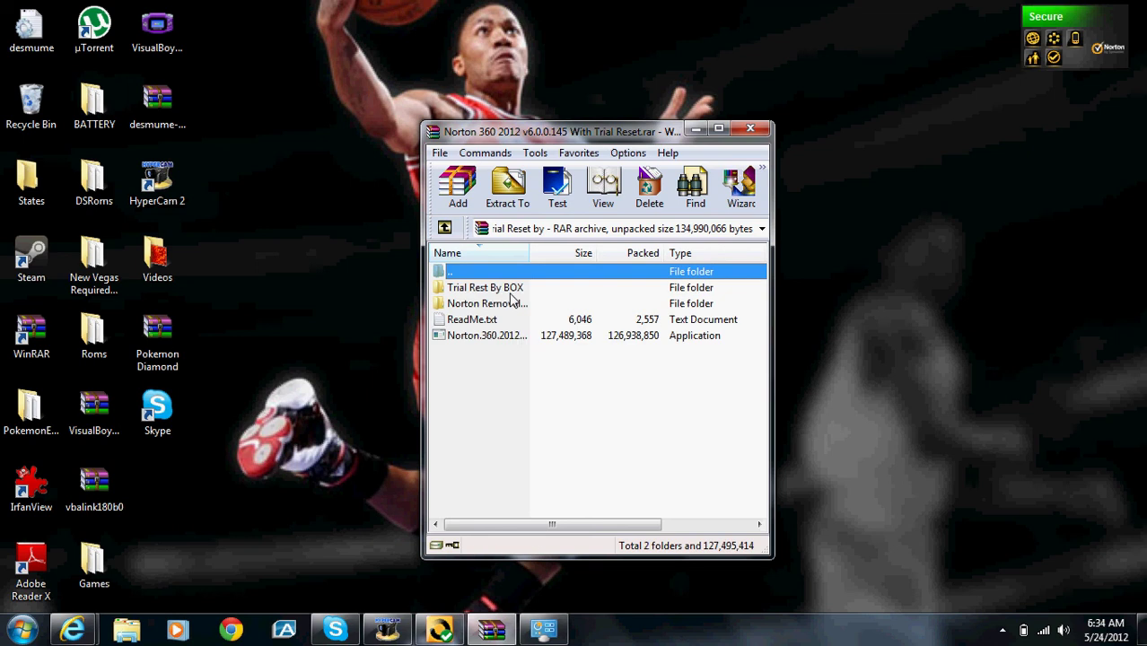